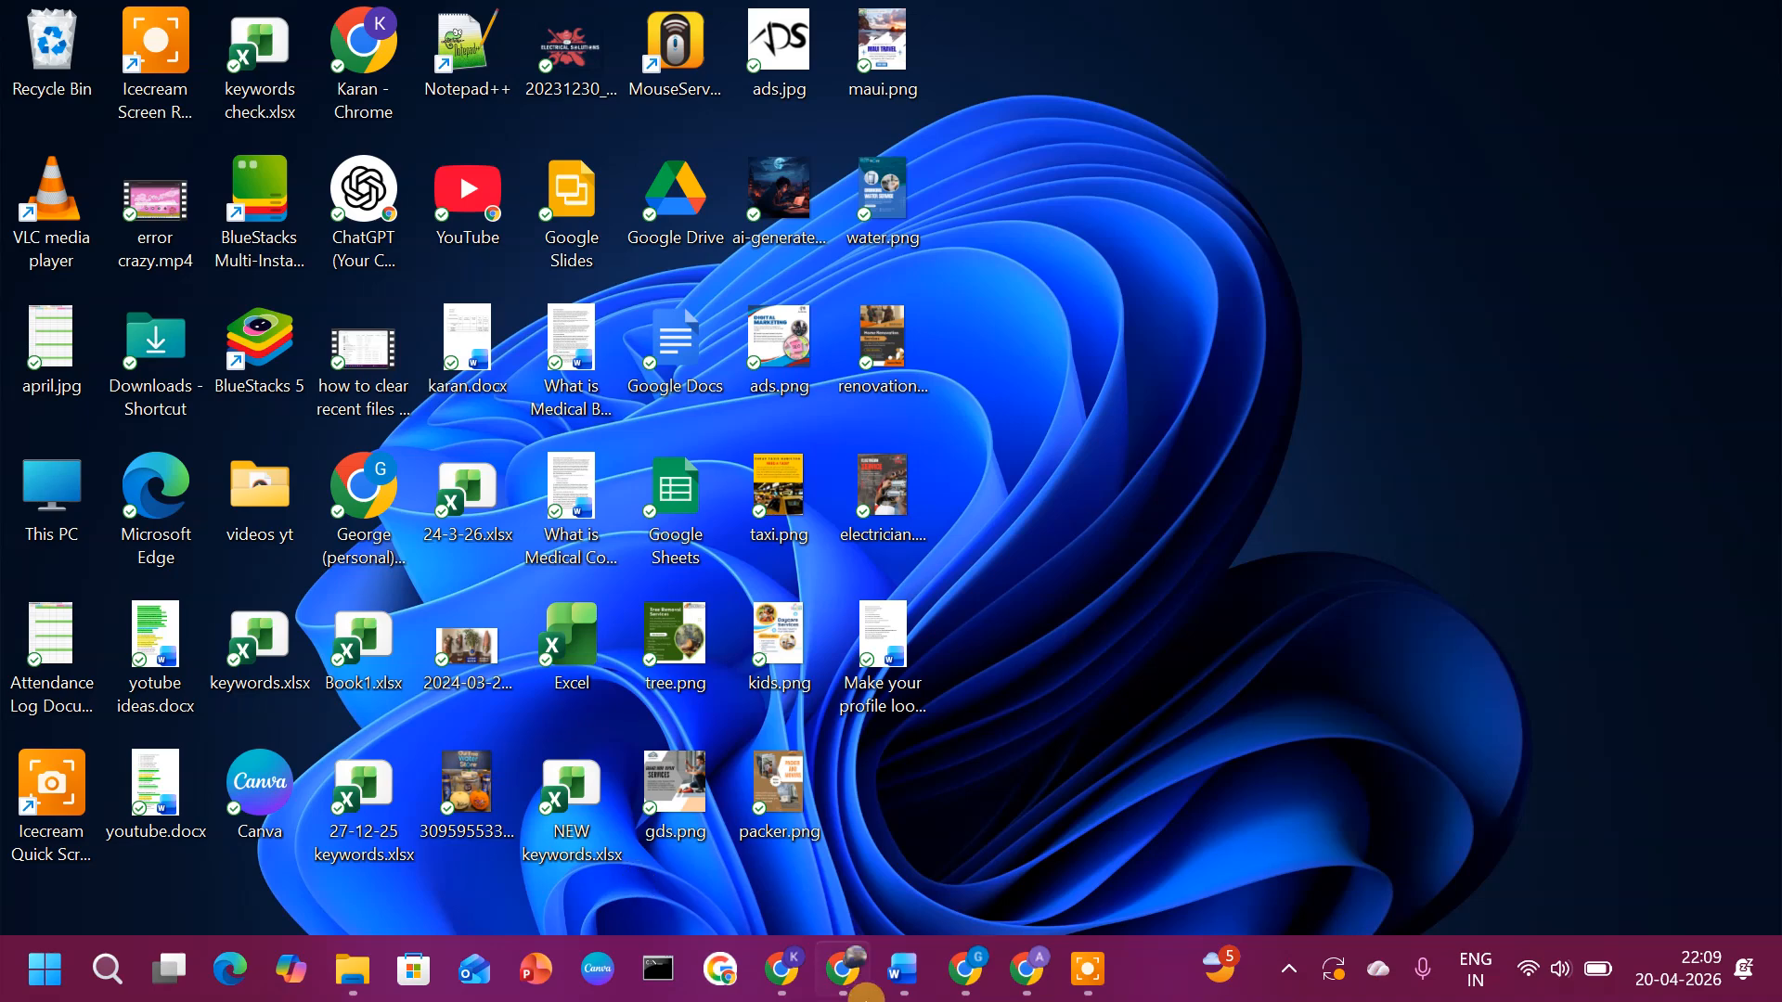
Switch to Chrome, search Google for "d-id" and open the official D-ID website
{"action": "left_click", "coordinate": [974, 975]}
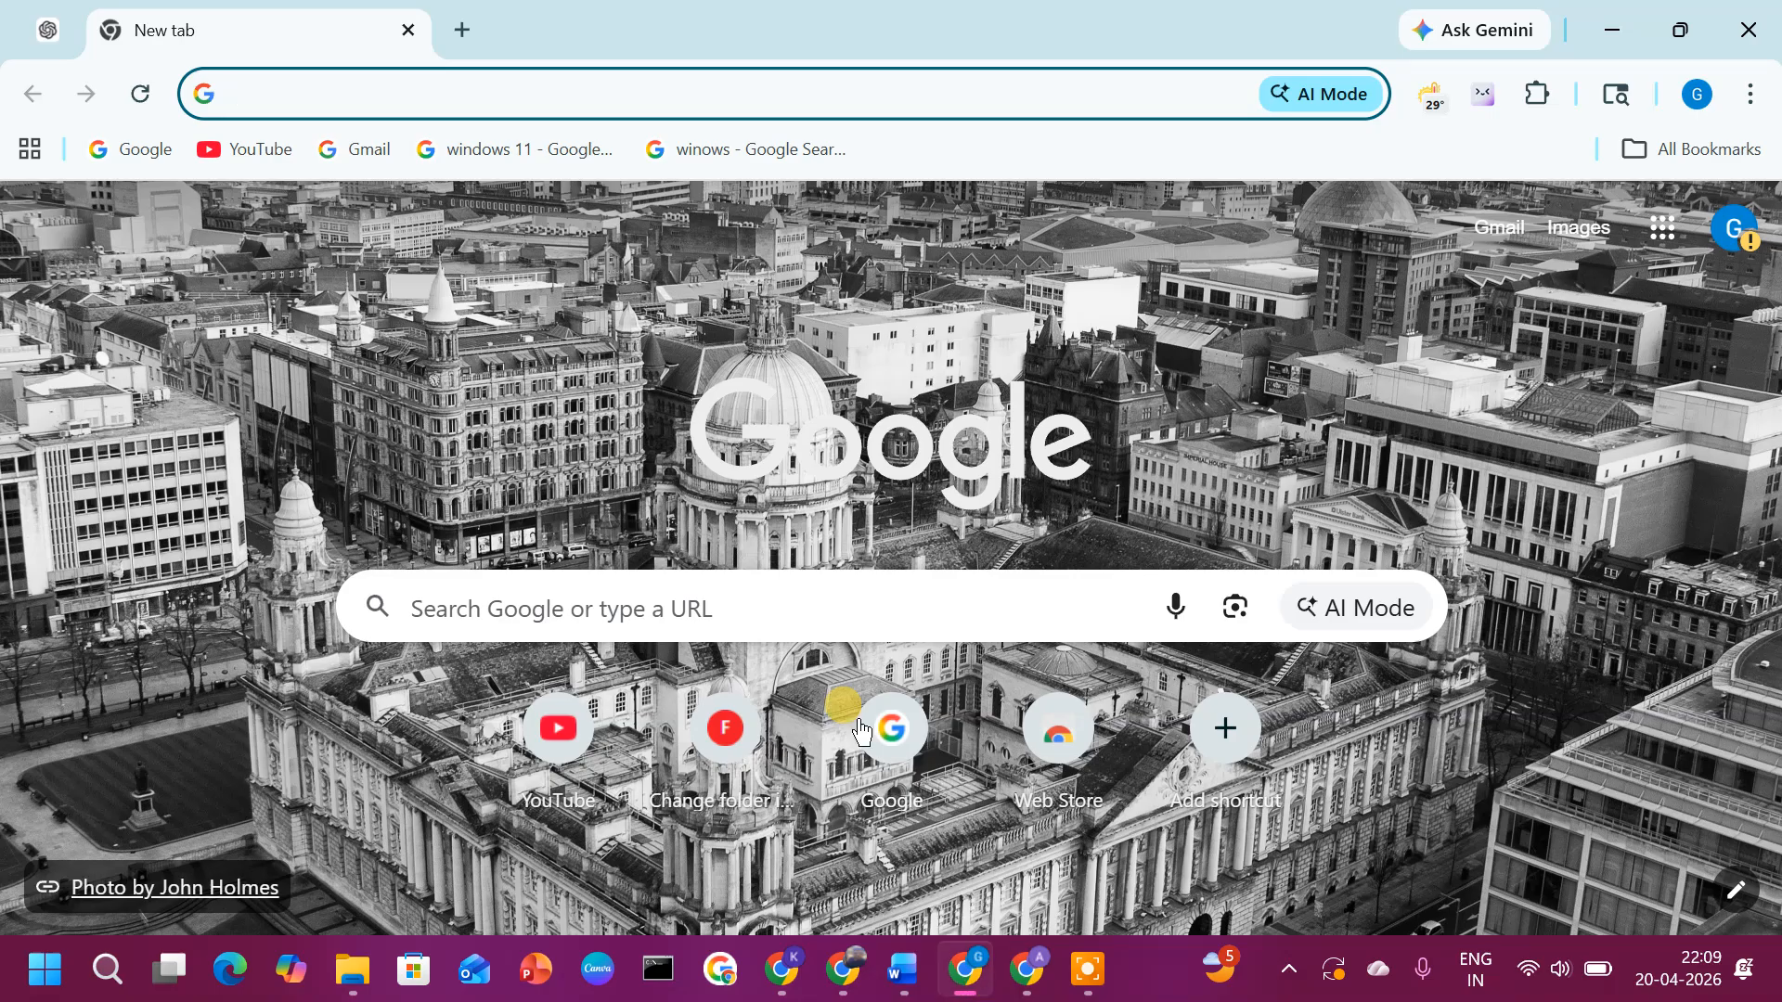
{"action": "type", "text": "d-id"}
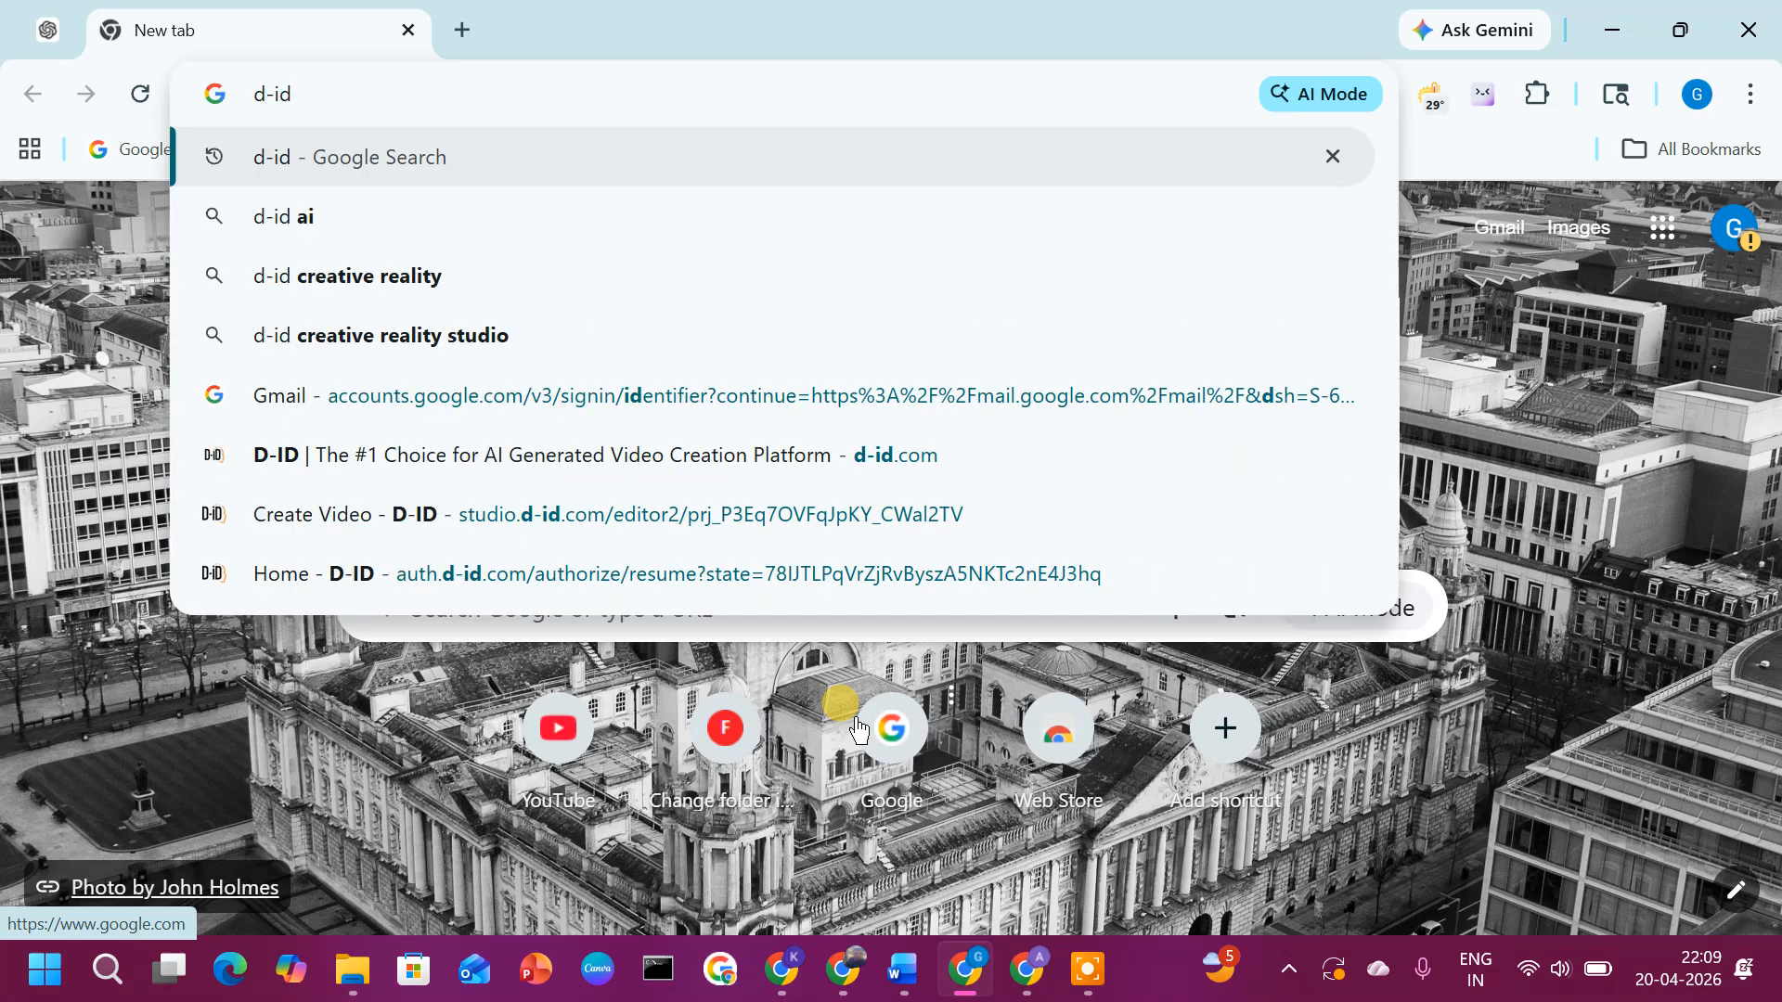
{"action": "key", "text": "Return"}
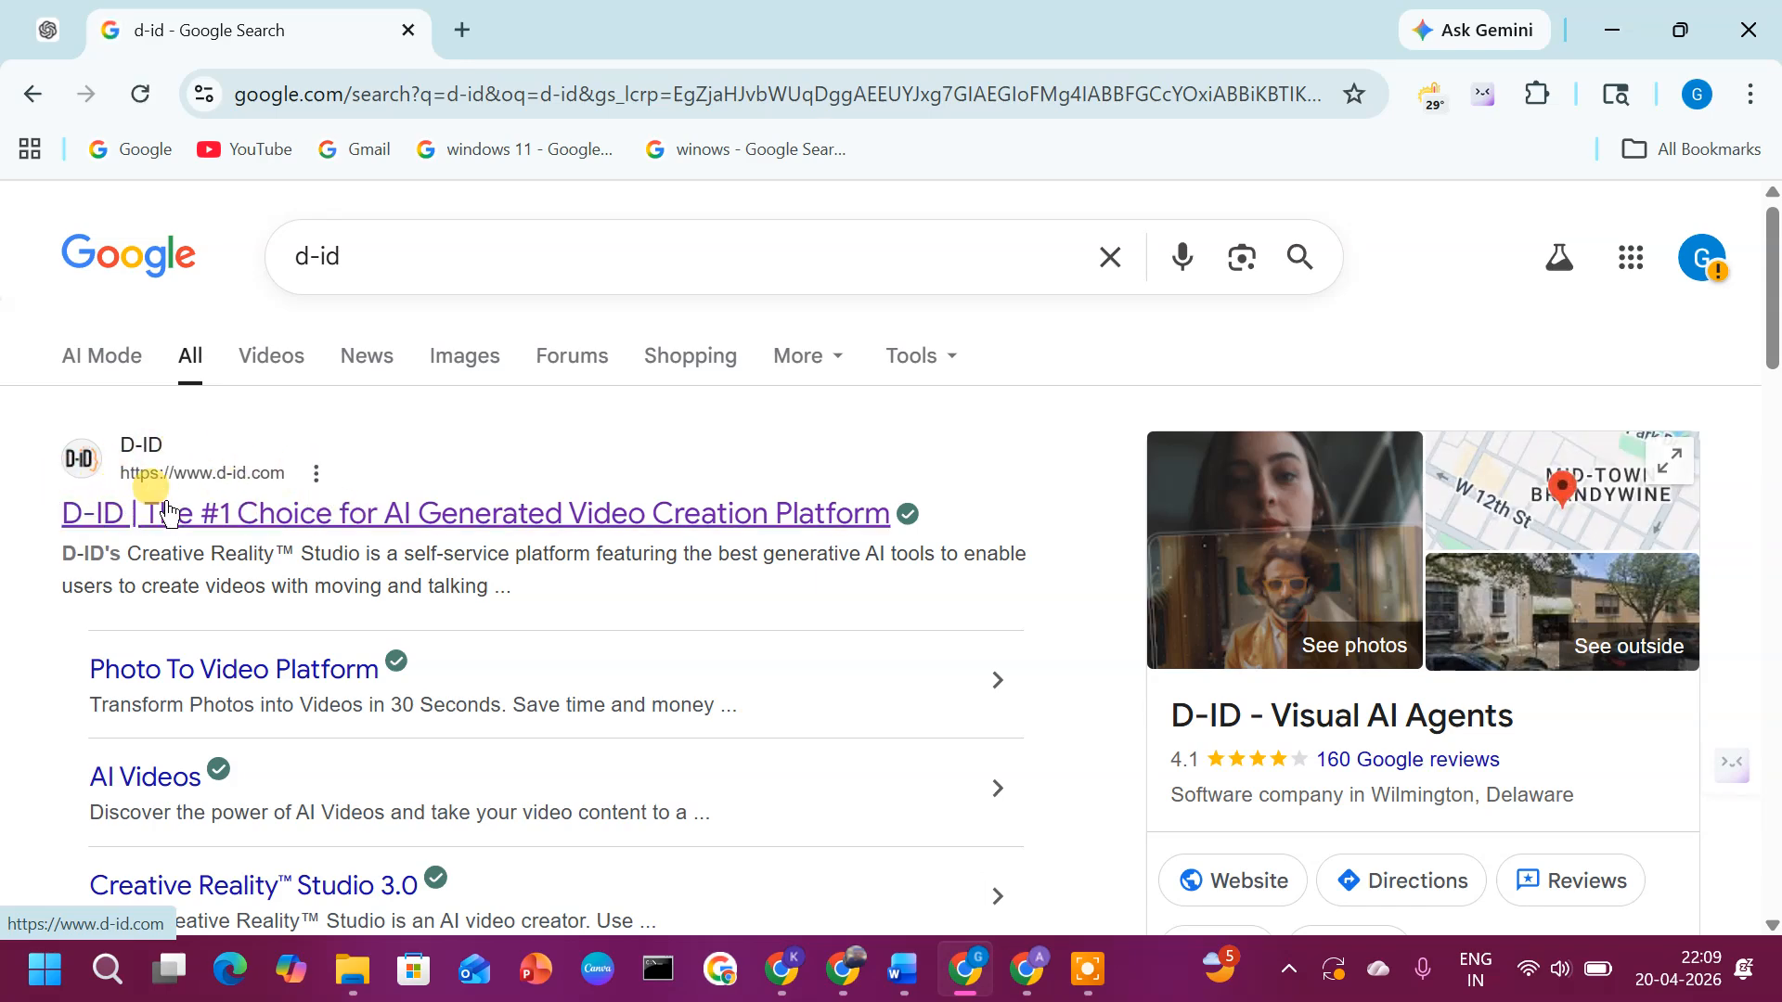
{"action": "left_click", "coordinate": [250, 515]}
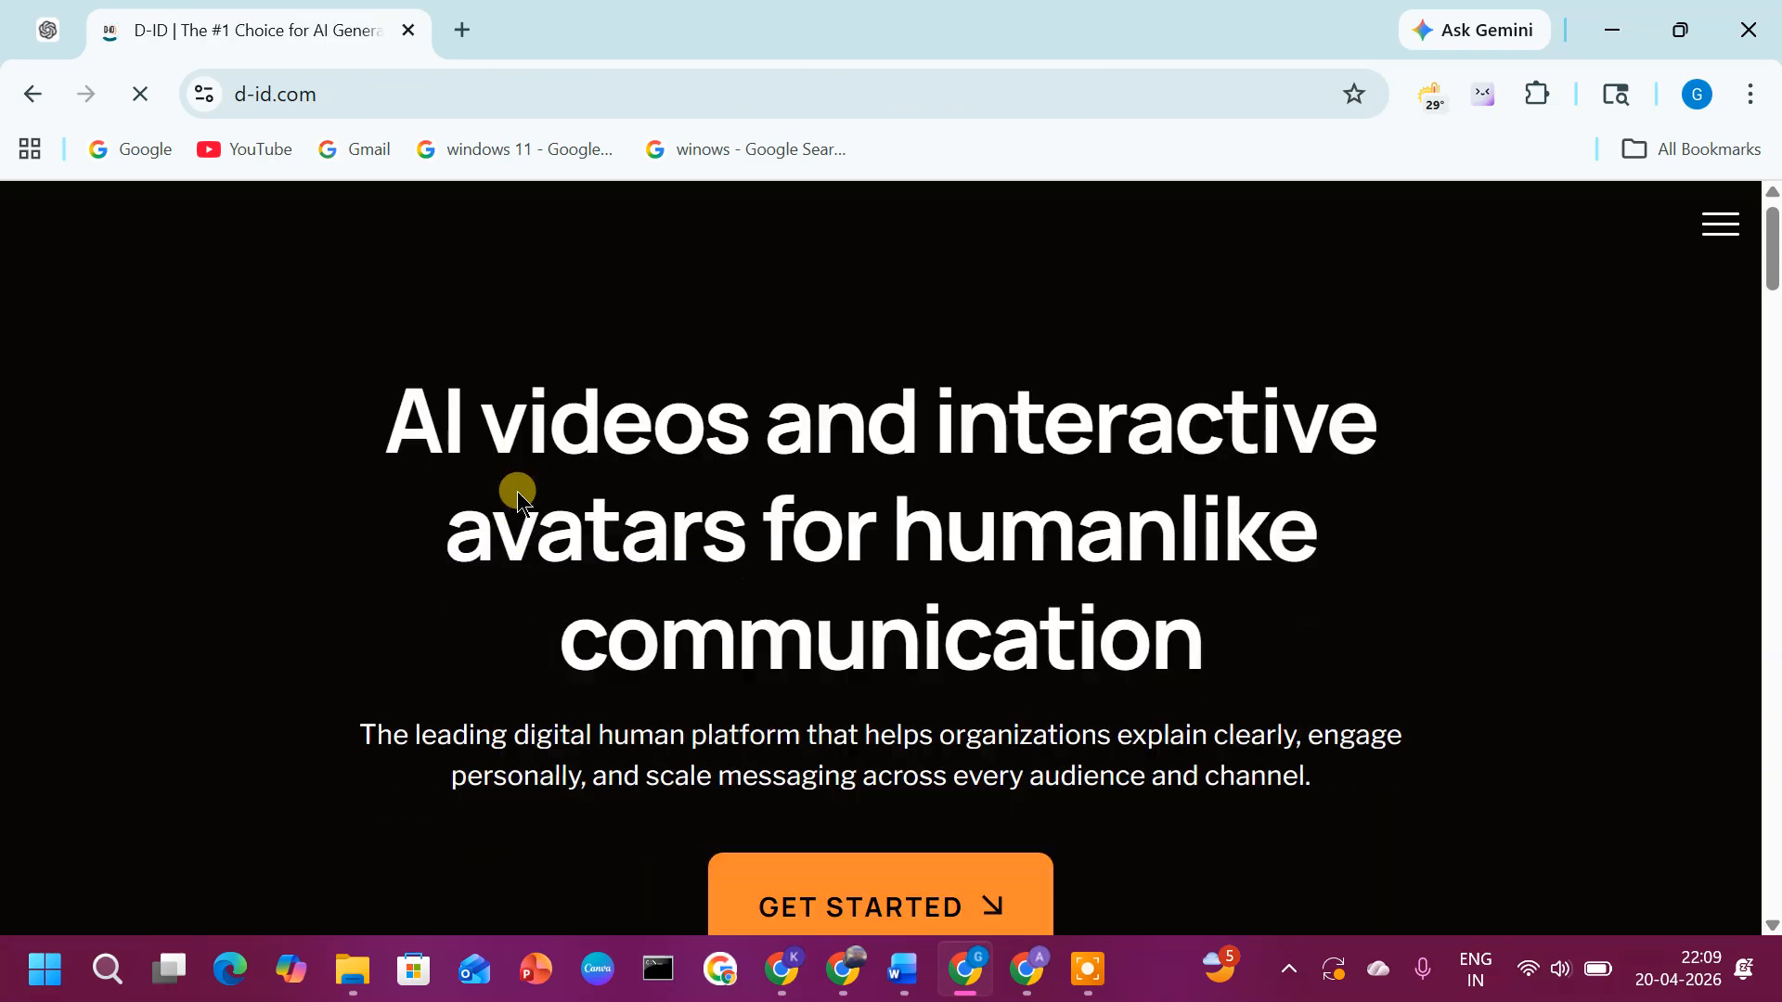
Enter the D-ID studio through the website's offer to create a video
{"action": "left_click_drag", "start_coordinate": [1770, 231], "coordinate": [1772, 809]}
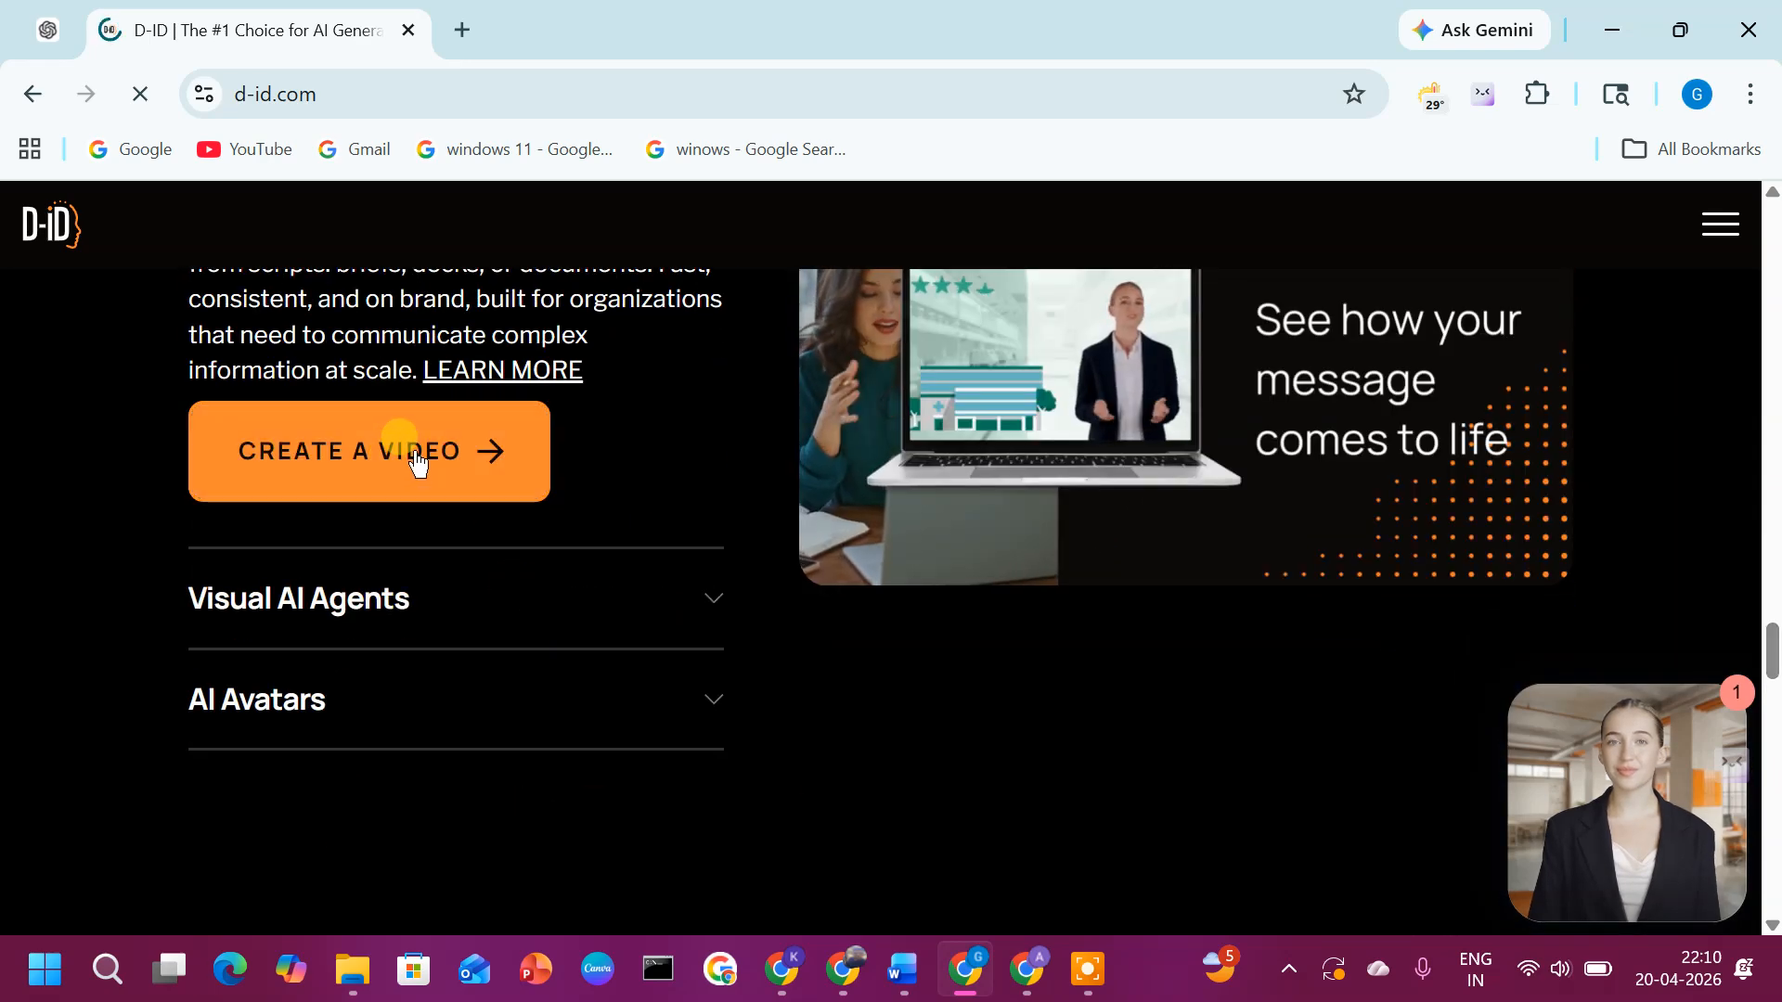
{"action": "left_click", "coordinate": [414, 452]}
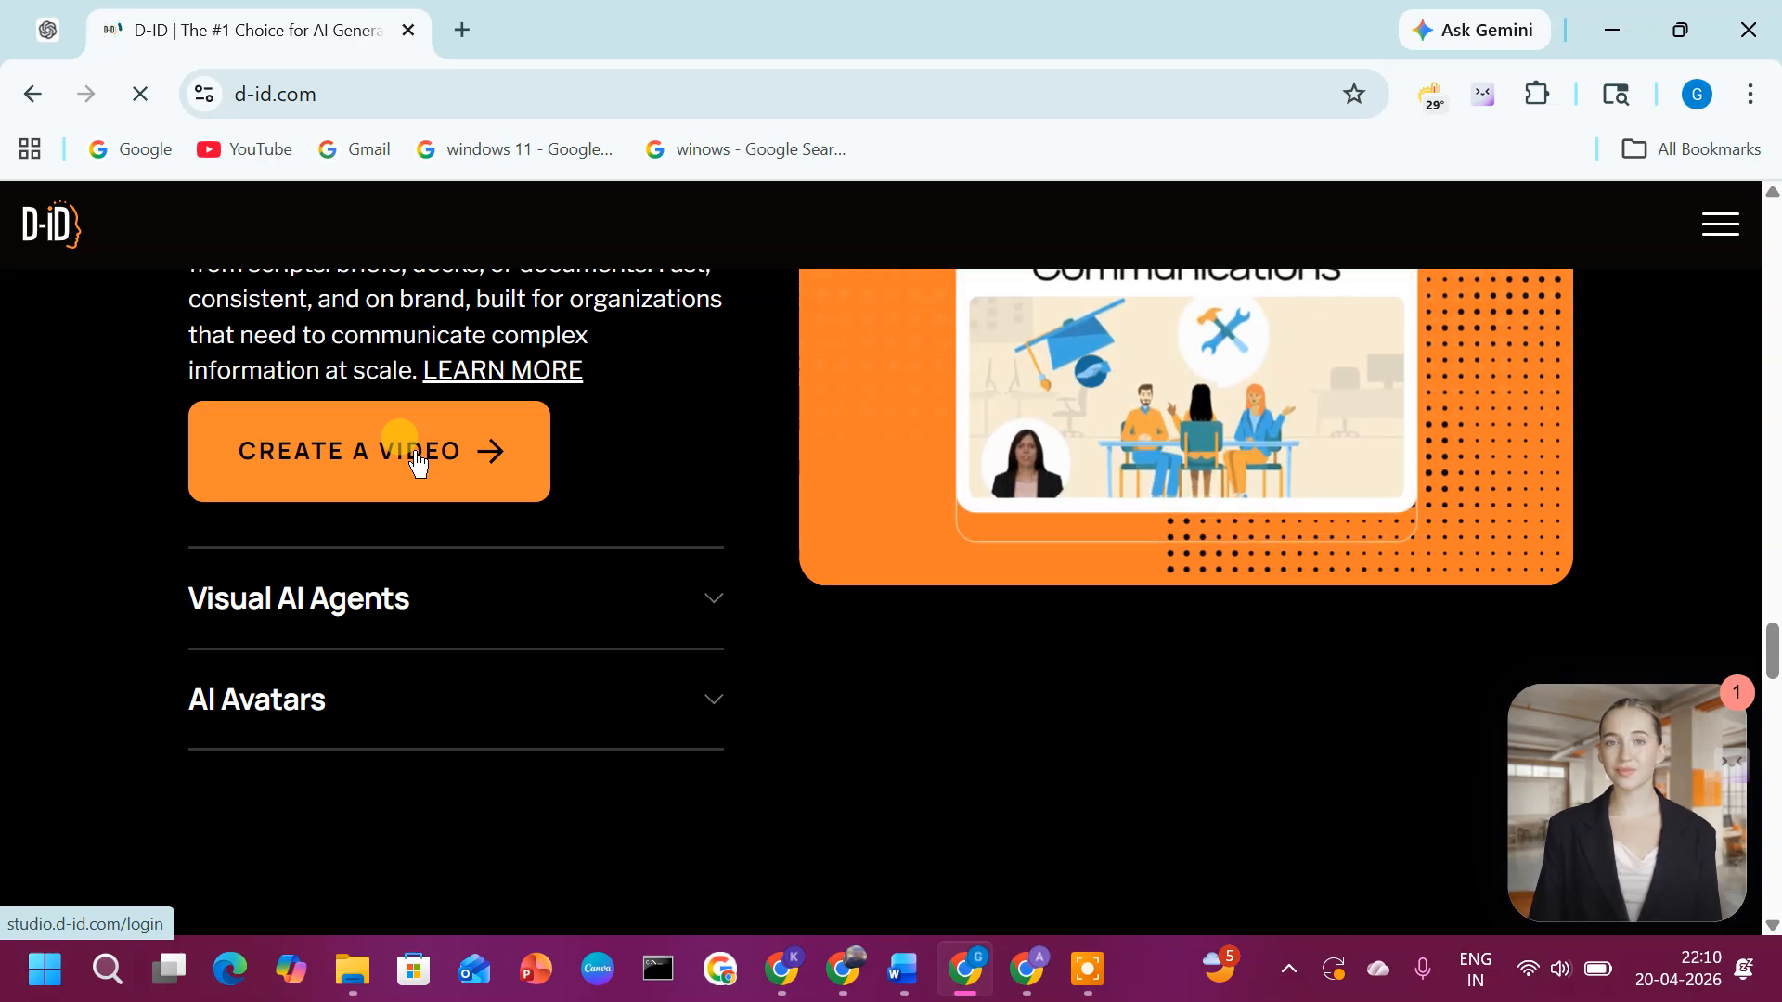
{"action": "left_click", "coordinate": [420, 460]}
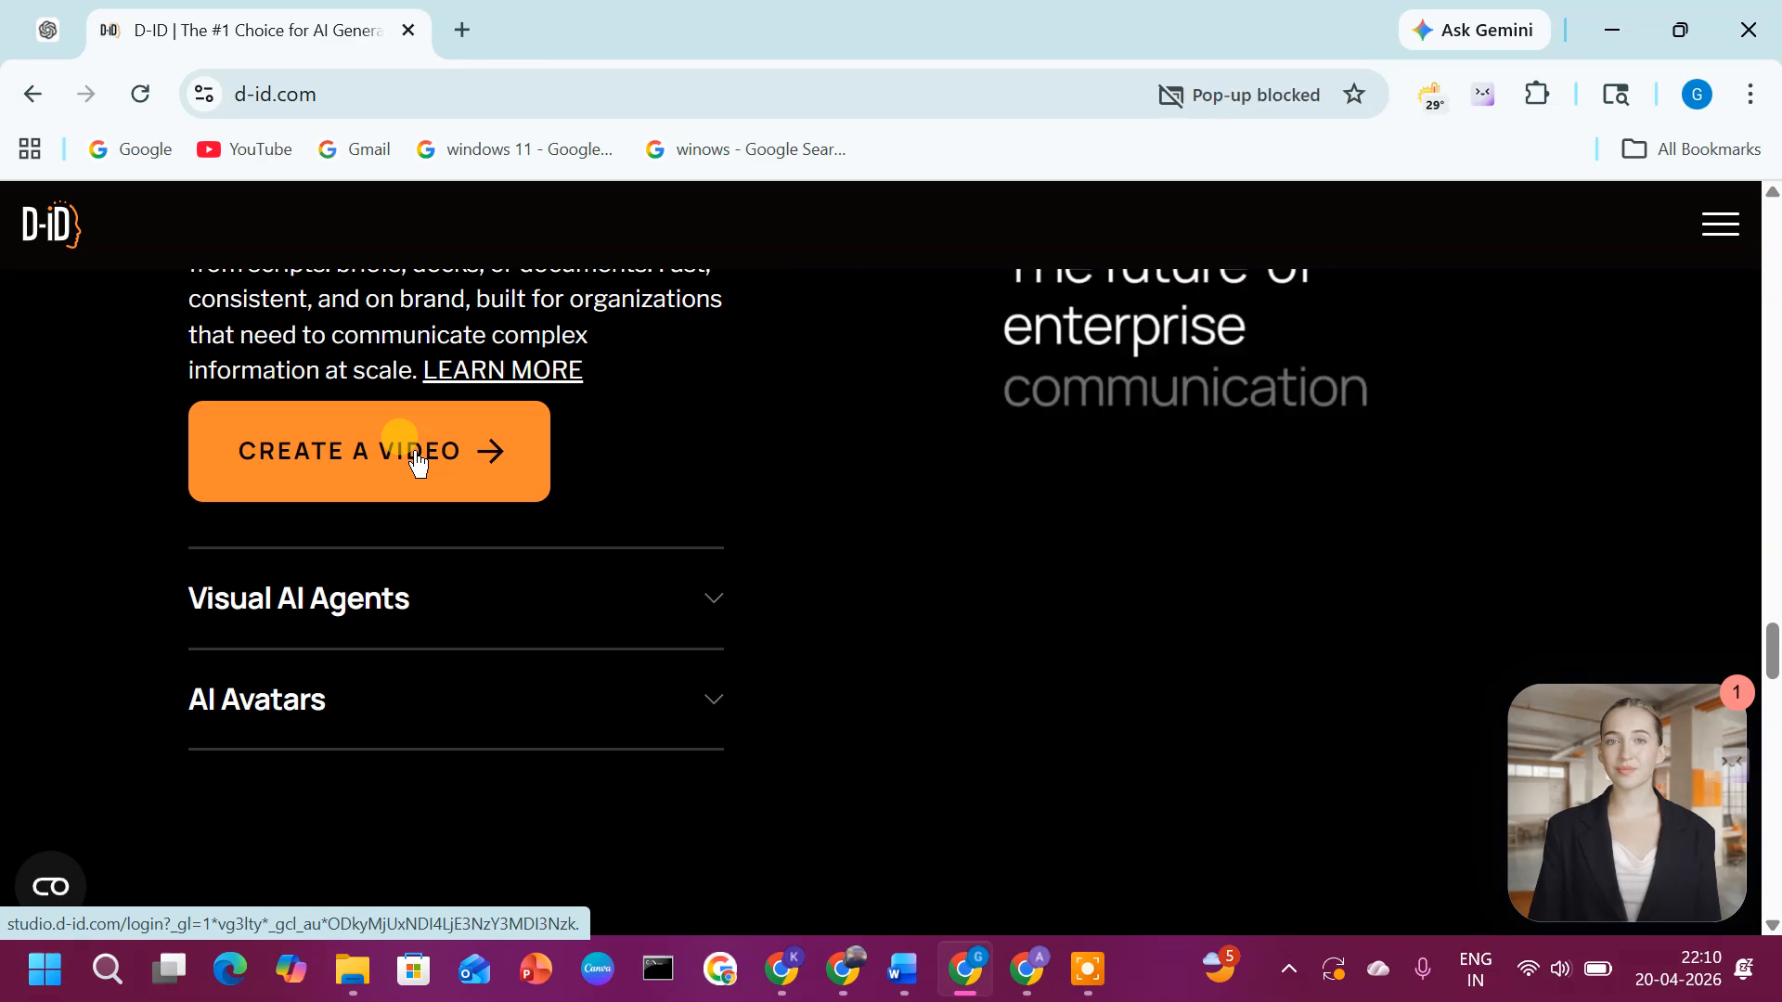
{"action": "left_click", "coordinate": [391, 478]}
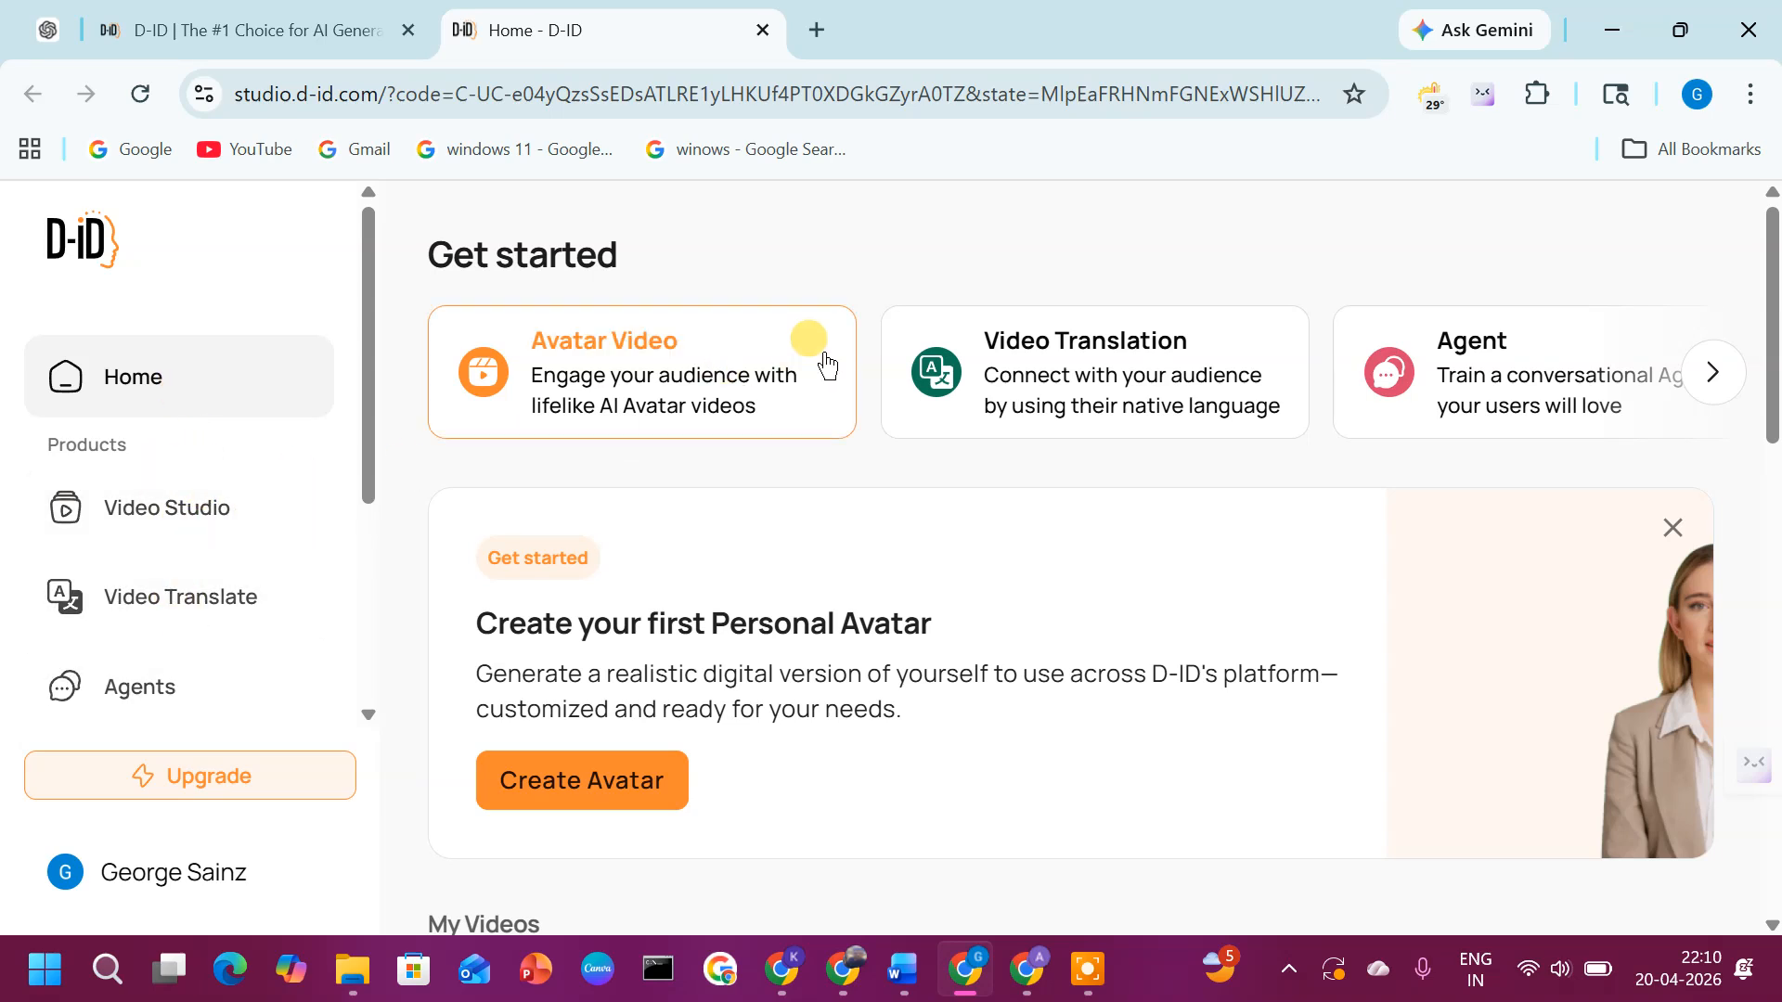
Dismiss the Personal Avatar banner and create an avatar video from the Annual report template with all its scenes
{"action": "left_click", "coordinate": [1673, 527]}
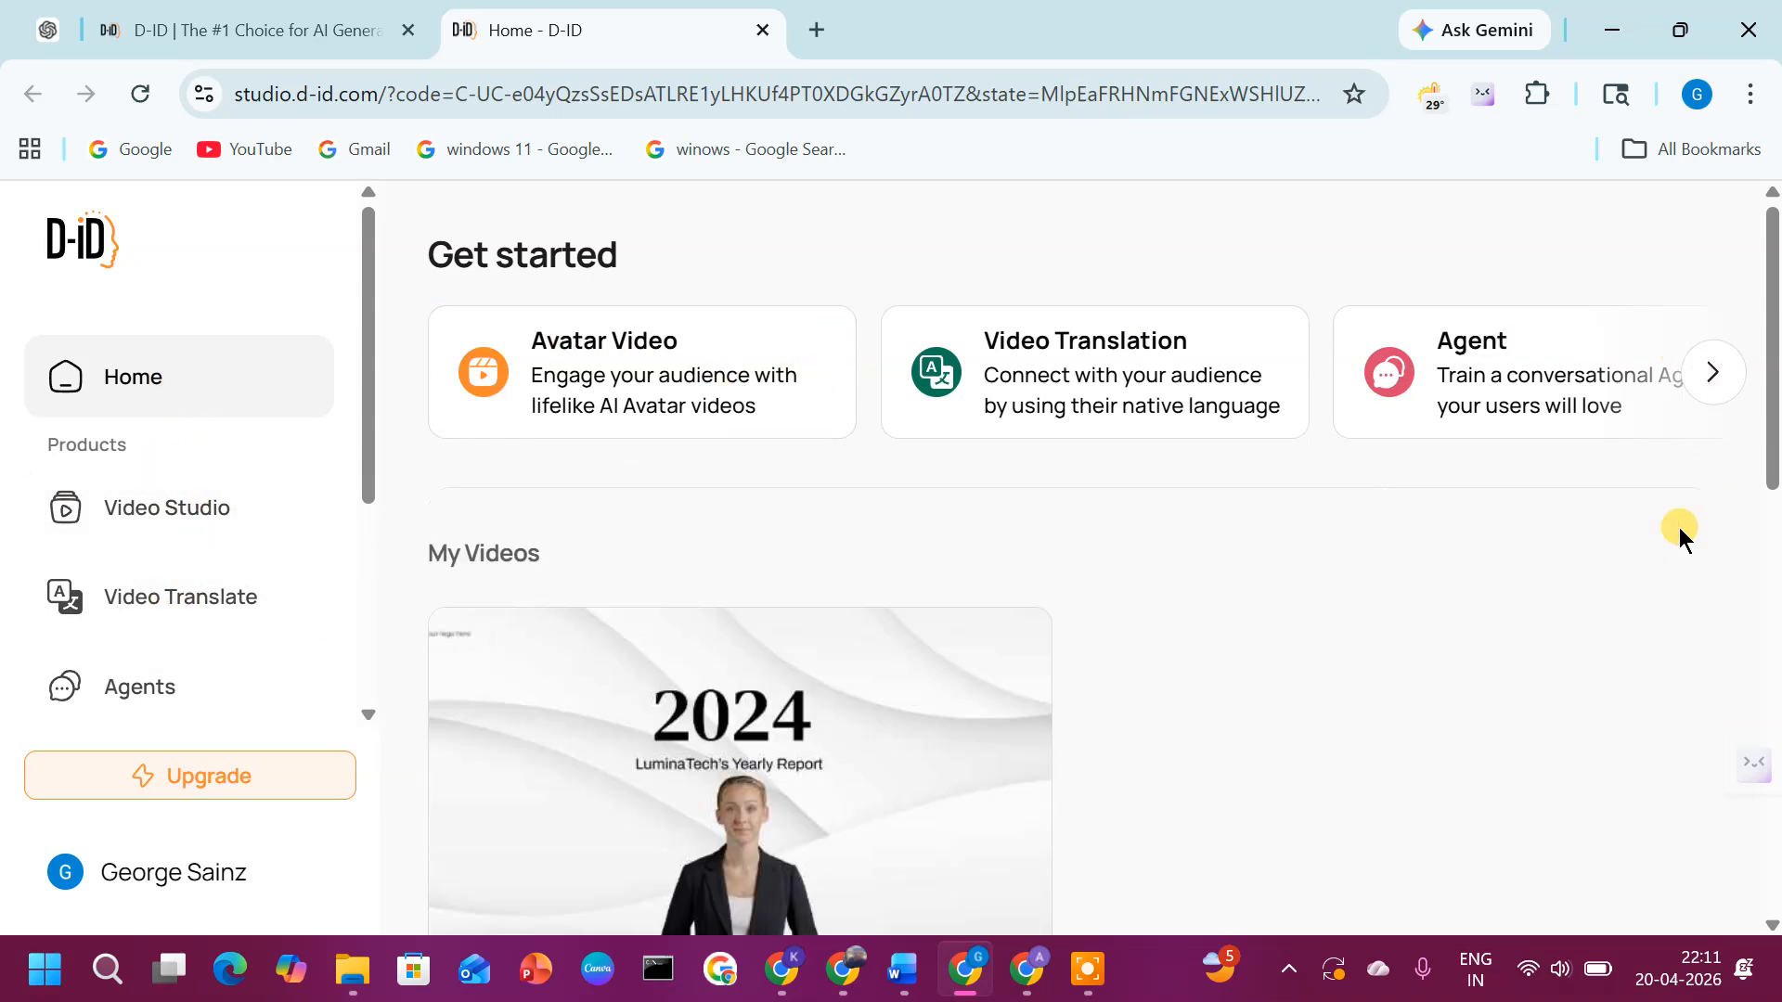
{"action": "left_click", "coordinate": [687, 357]}
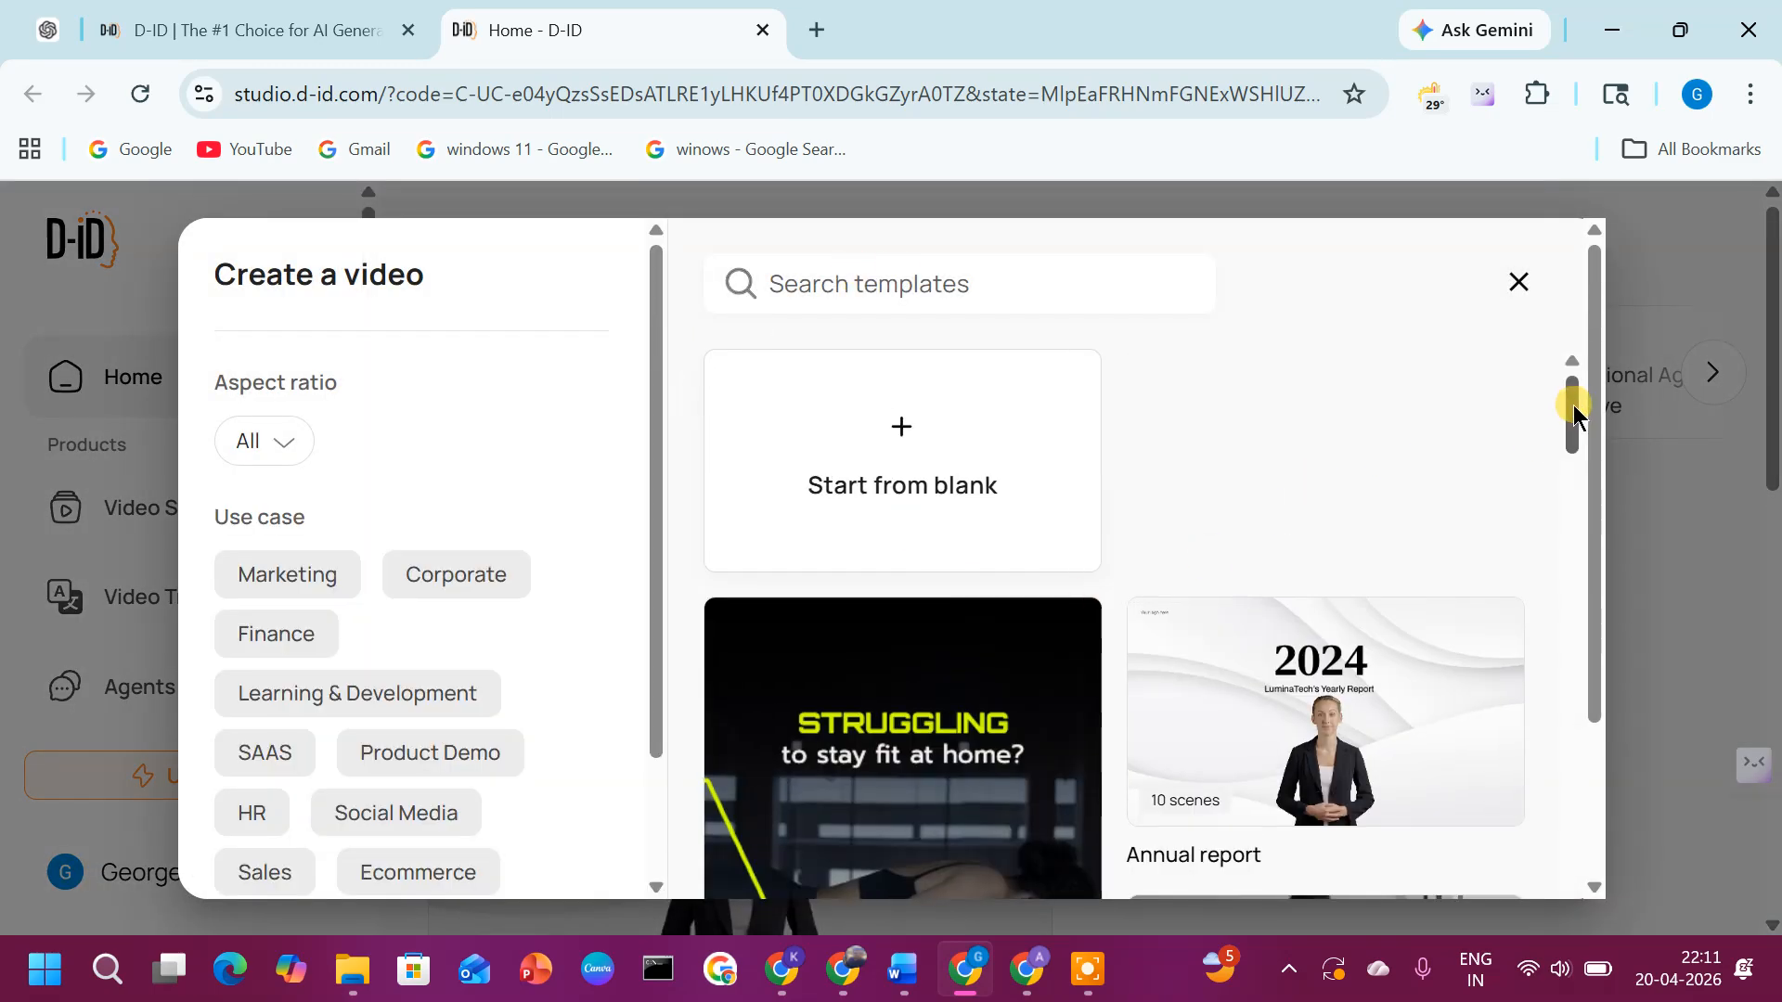
{"action": "left_click_drag", "start_coordinate": [1567, 399], "coordinate": [1585, 431]}
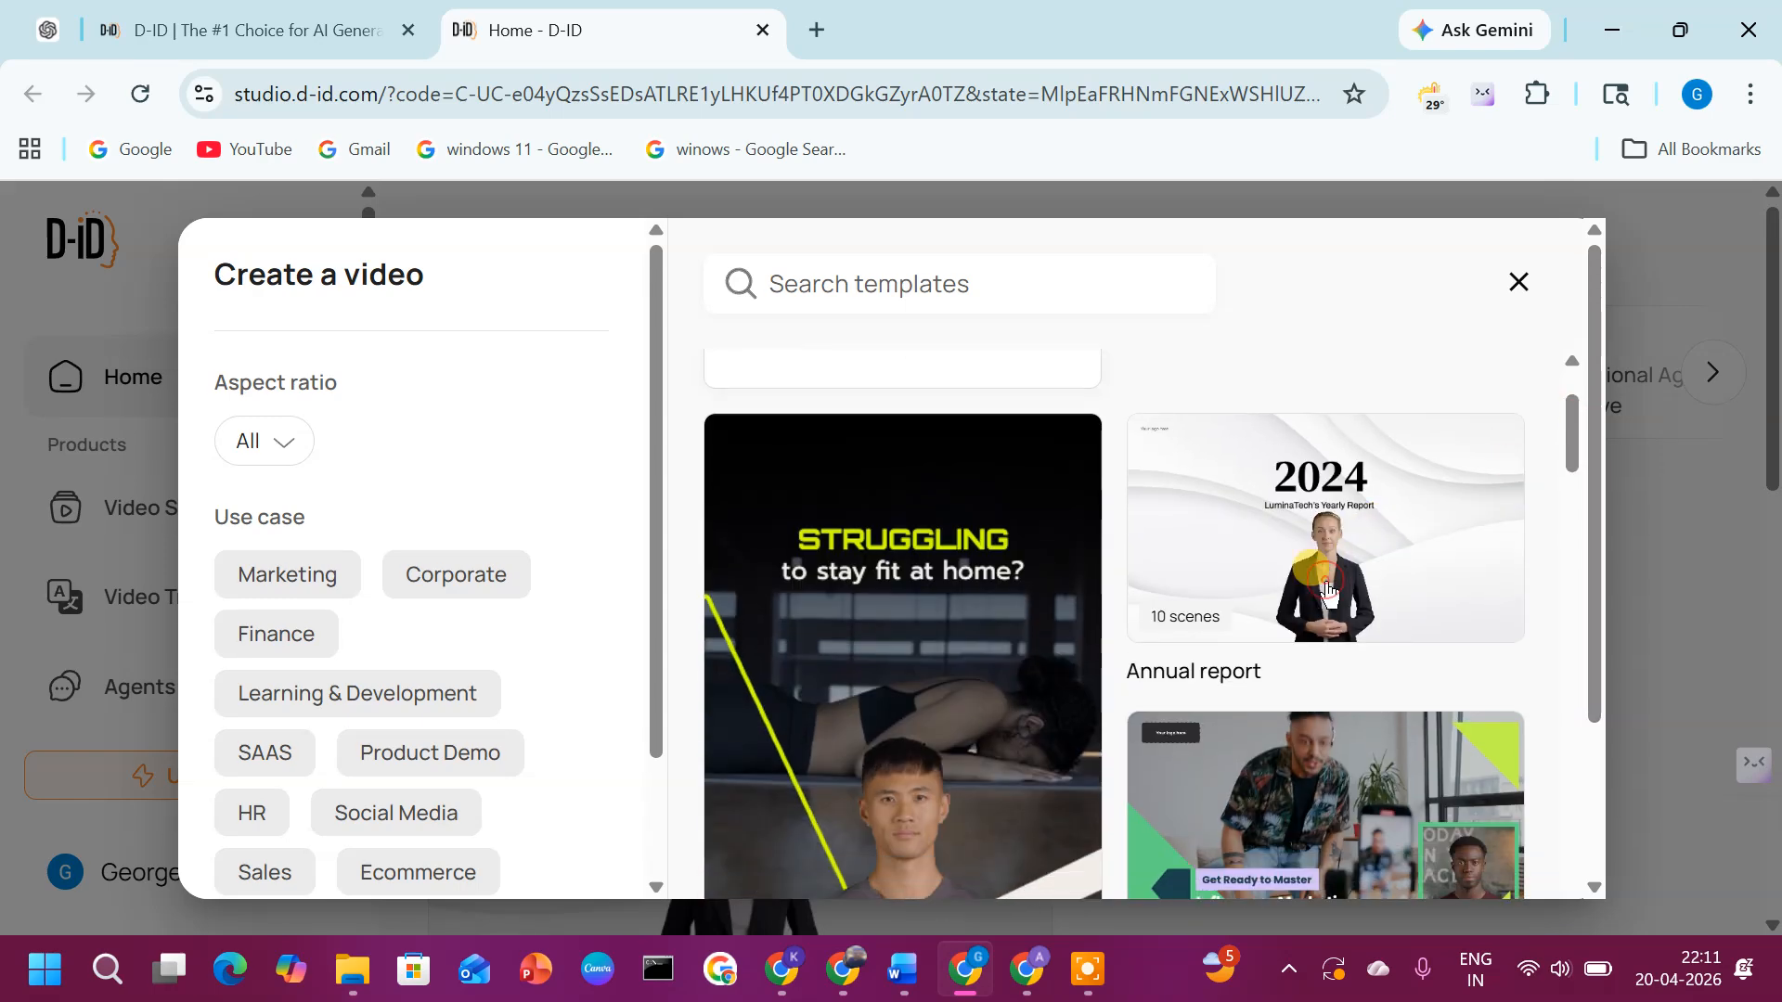
{"action": "left_click", "coordinate": [1327, 588]}
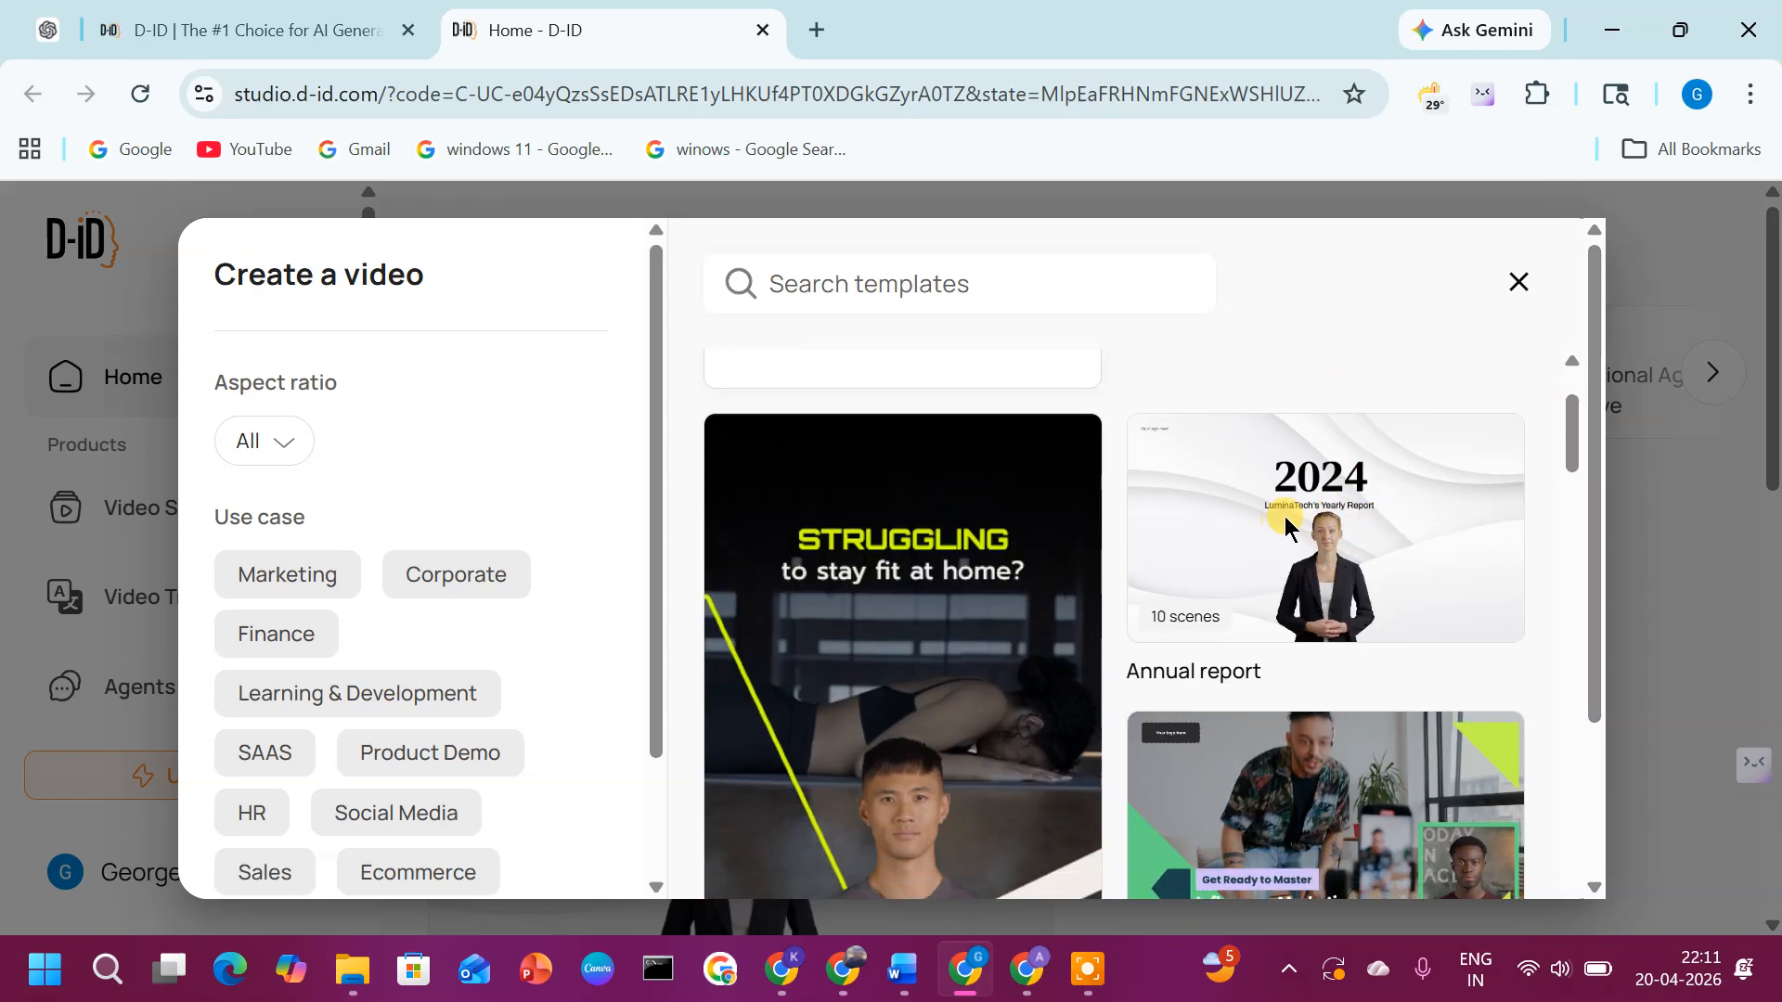
{"action": "left_click", "coordinate": [1346, 449]}
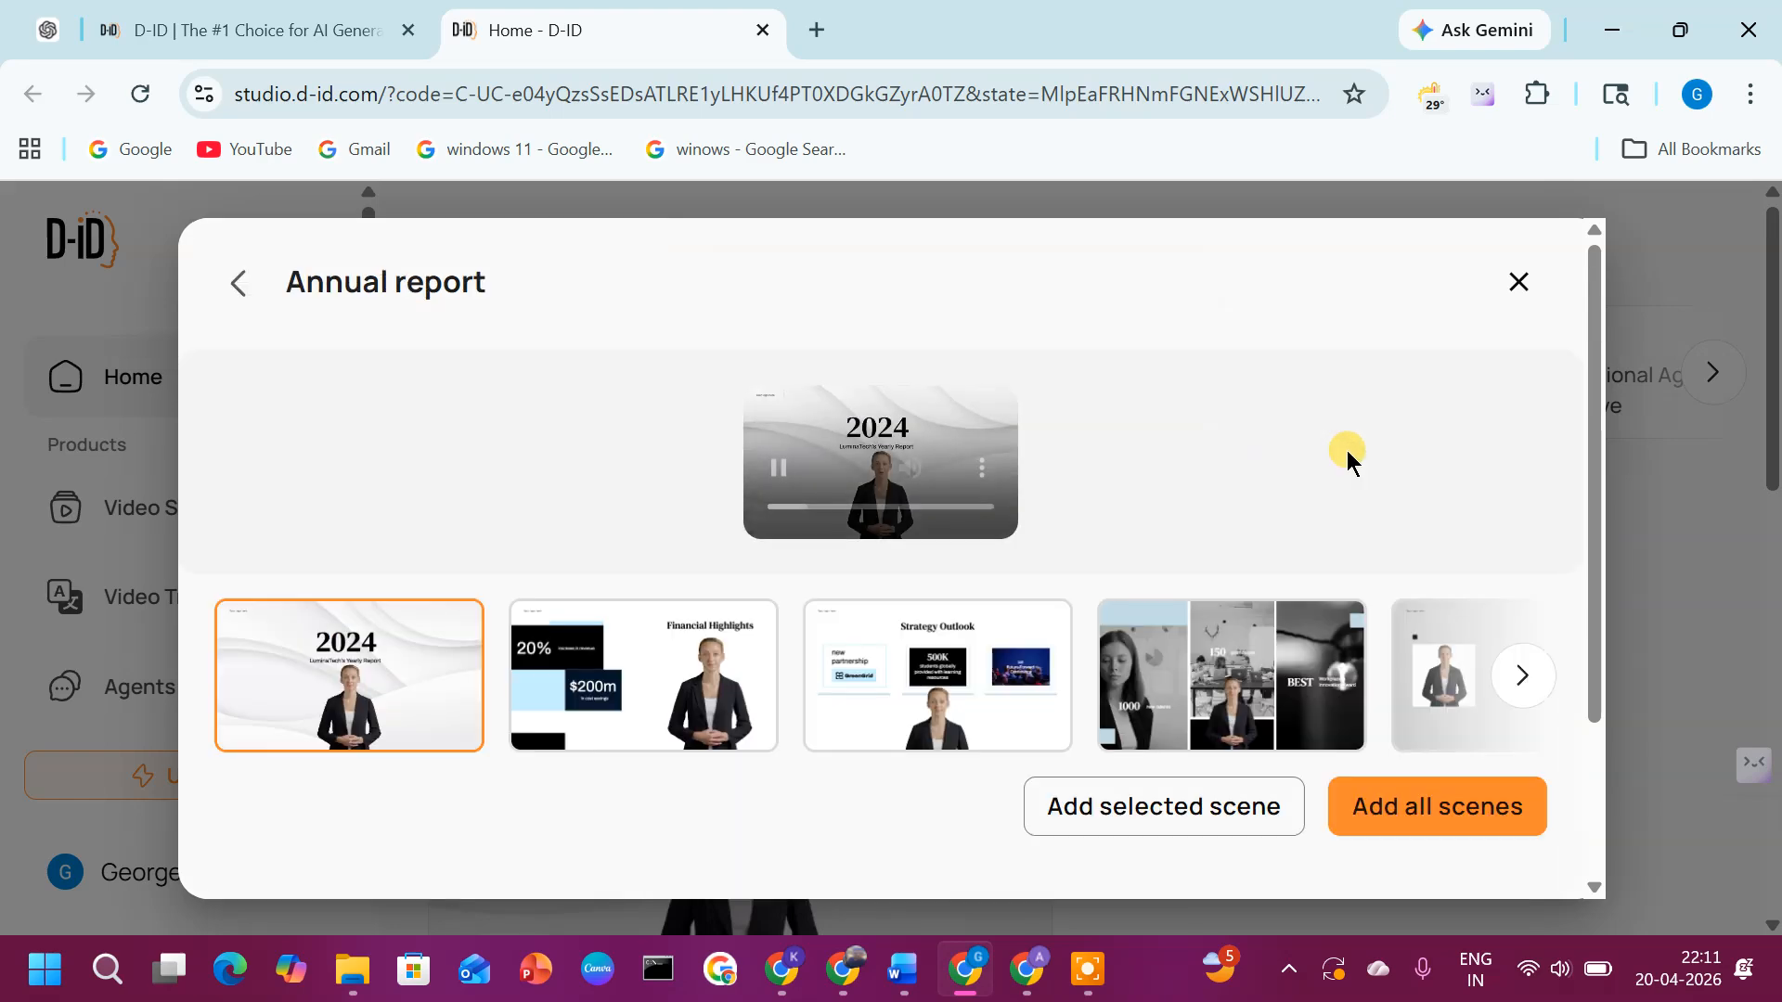
{"action": "left_click", "coordinate": [1450, 814]}
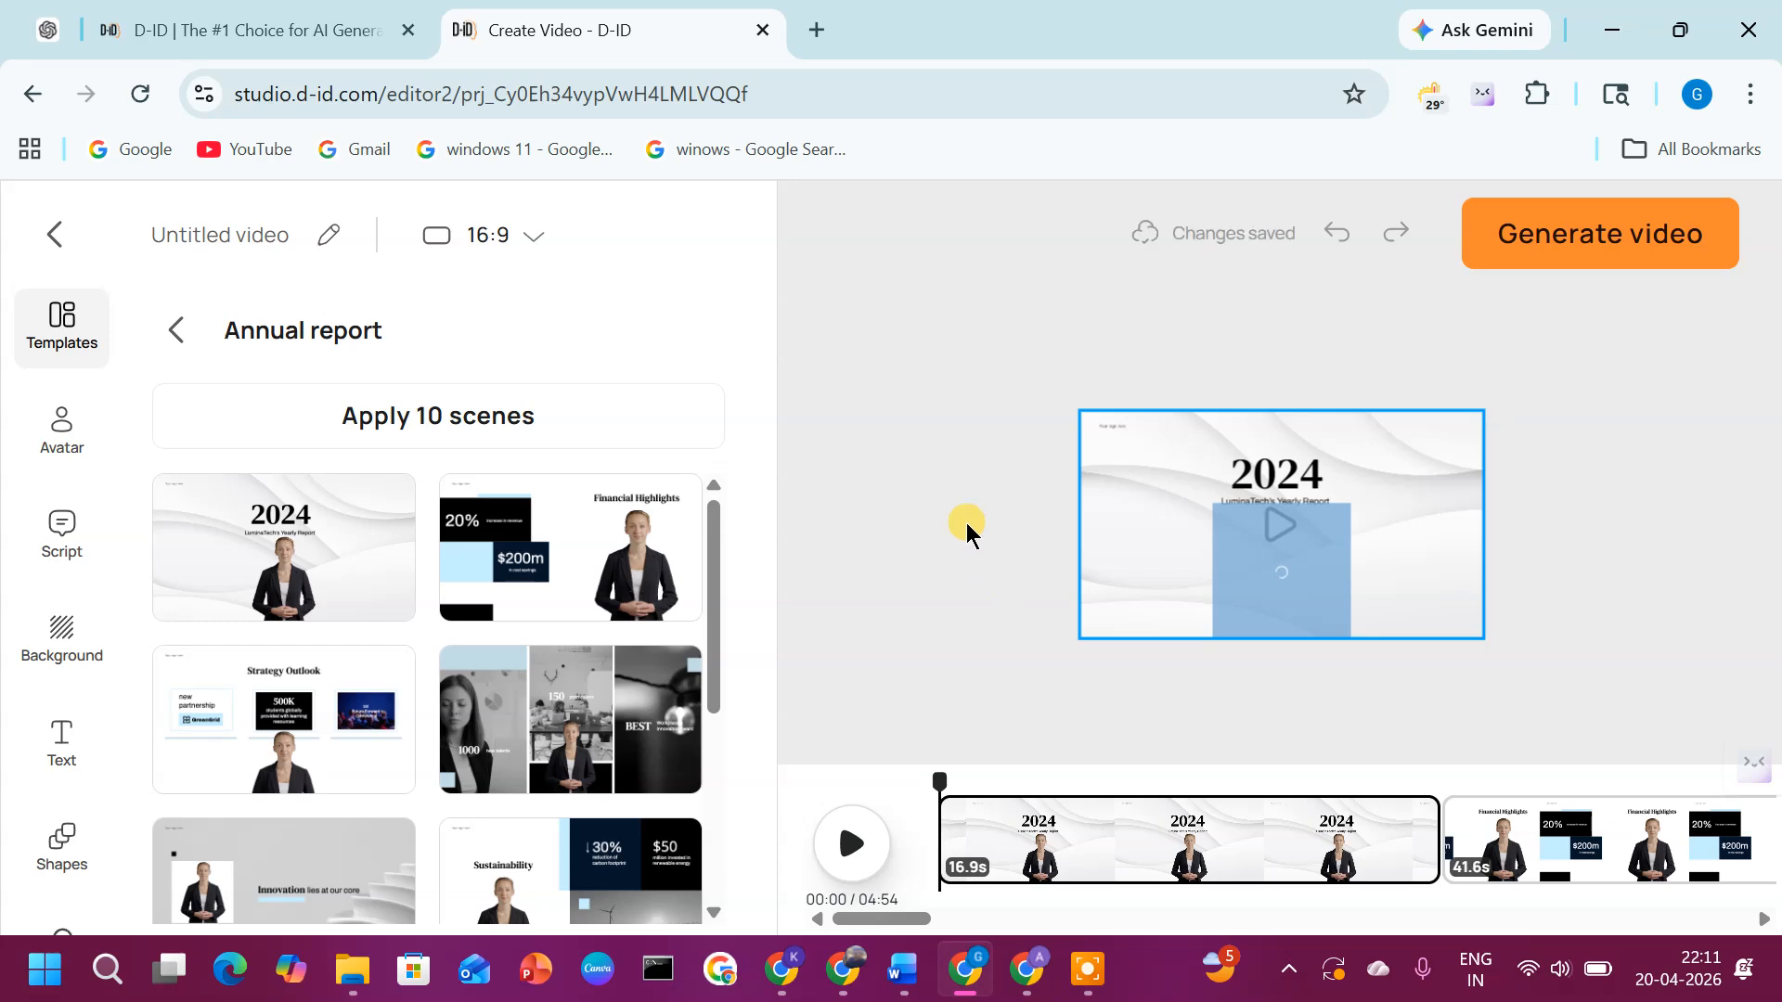
Replace the opening words "Welcome to Lumina" in the first scene's script with "Hi"
{"action": "left_click", "coordinate": [62, 538]}
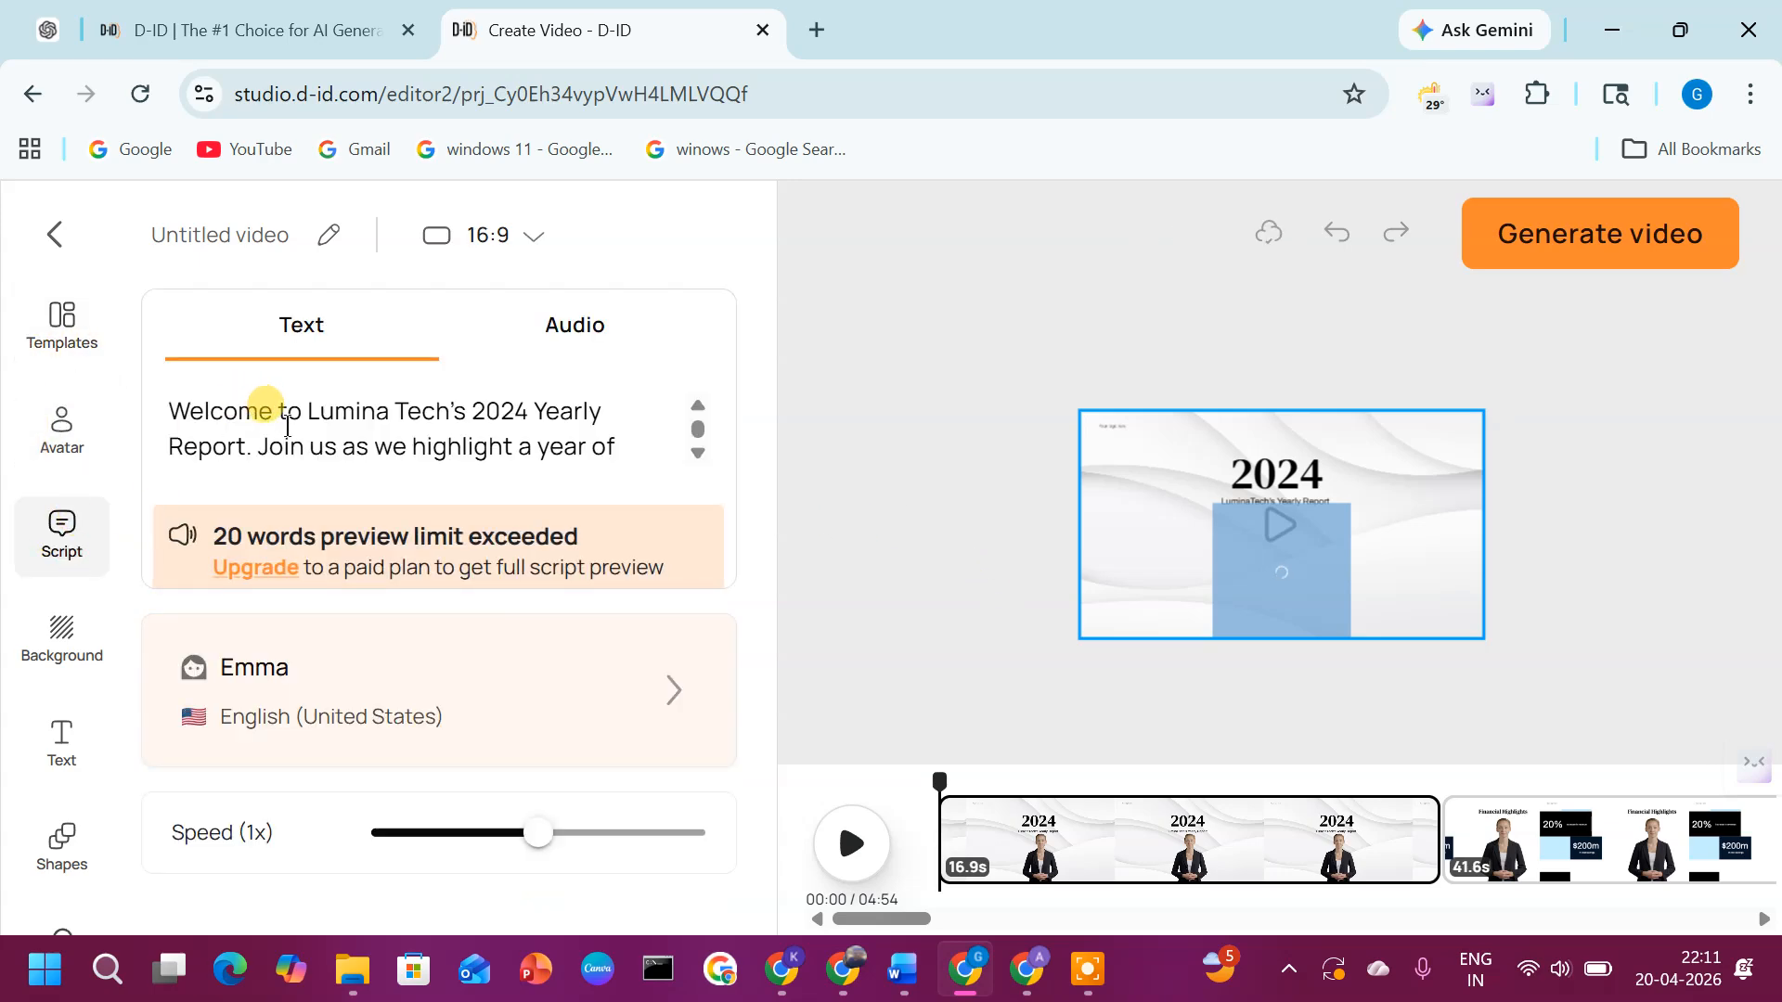
{"action": "double_click", "coordinate": [336, 412]}
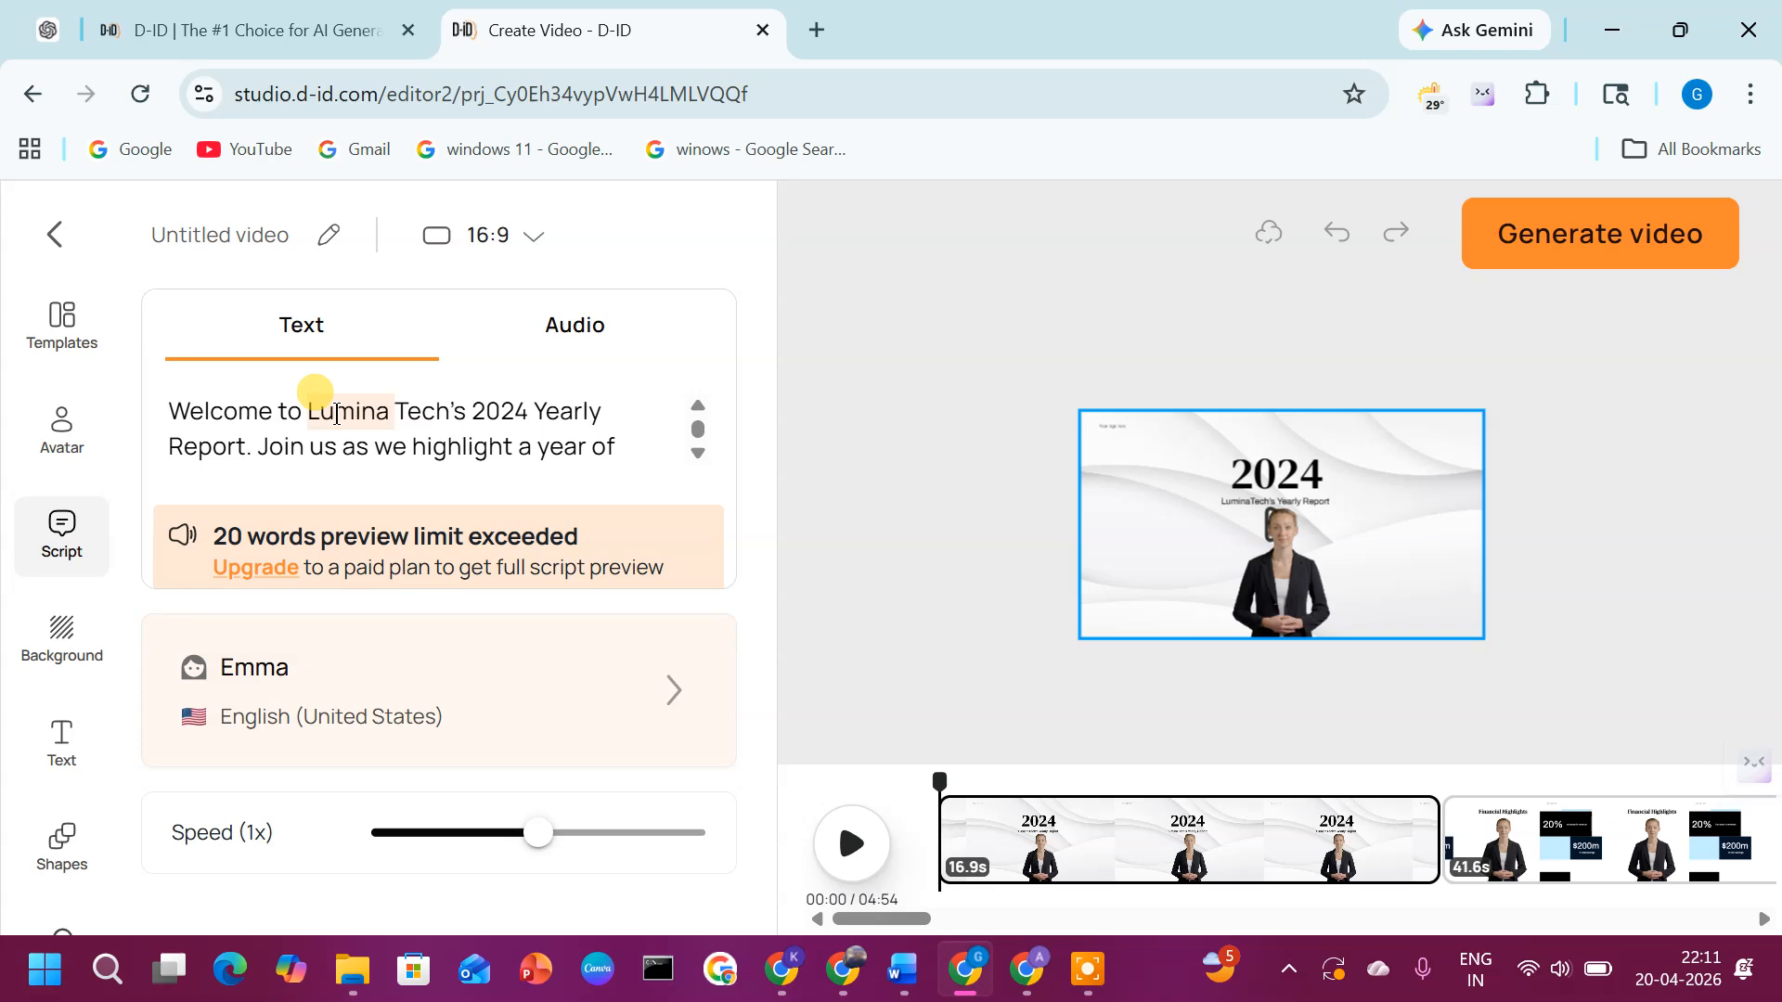
{"action": "type", "text": "our"}
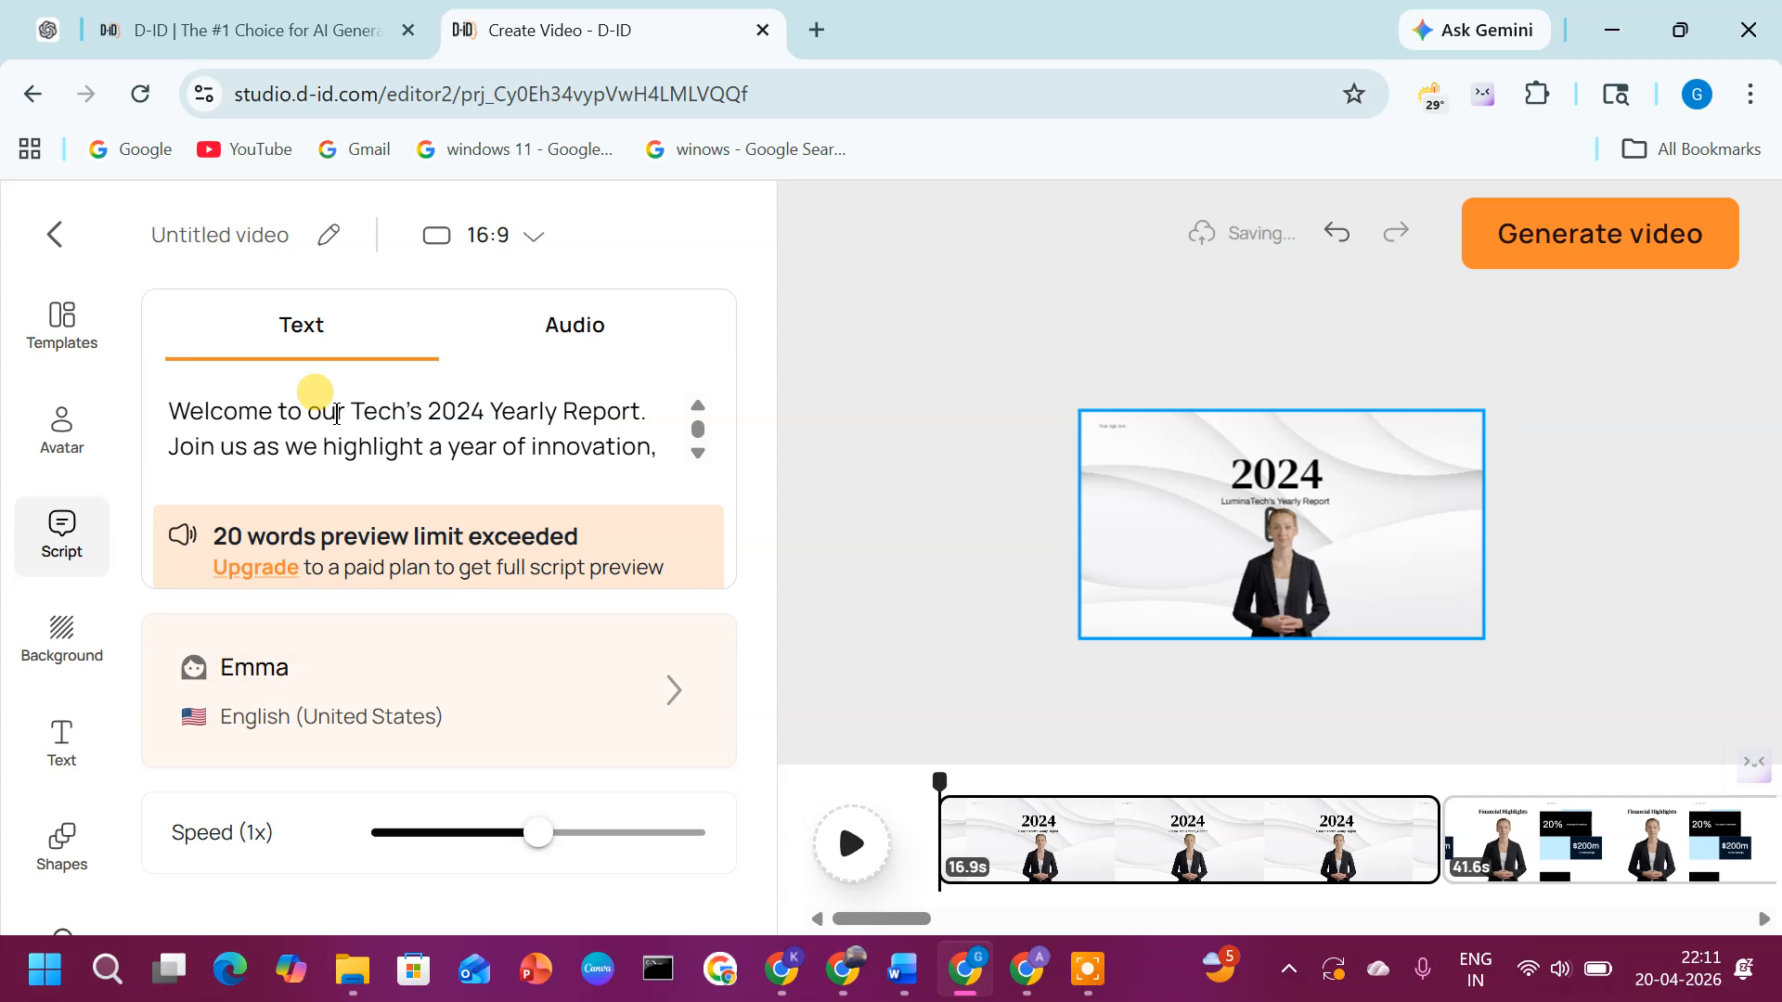
{"action": "key", "text": "BackSpace"}
{"action": "key", "text": "BackSpace"}
{"action": "key", "text": "BackSpace"}
{"action": "key", "text": "BackSpace"}
{"action": "key", "text": "BackSpace"}
{"action": "key", "text": "BackSpace"}
{"action": "key", "text": "BackSpace"}
{"action": "key", "text": "BackSpace"}
{"action": "key", "text": "BackSpace"}
{"action": "key", "text": "BackSpace"}
{"action": "key", "text": "BackSpace"}
{"action": "key", "text": "BackSpace"}
{"action": "key", "text": "BackSpace"}
{"action": "key", "text": "BackSpace"}
{"action": "key", "text": "BackSpace"}
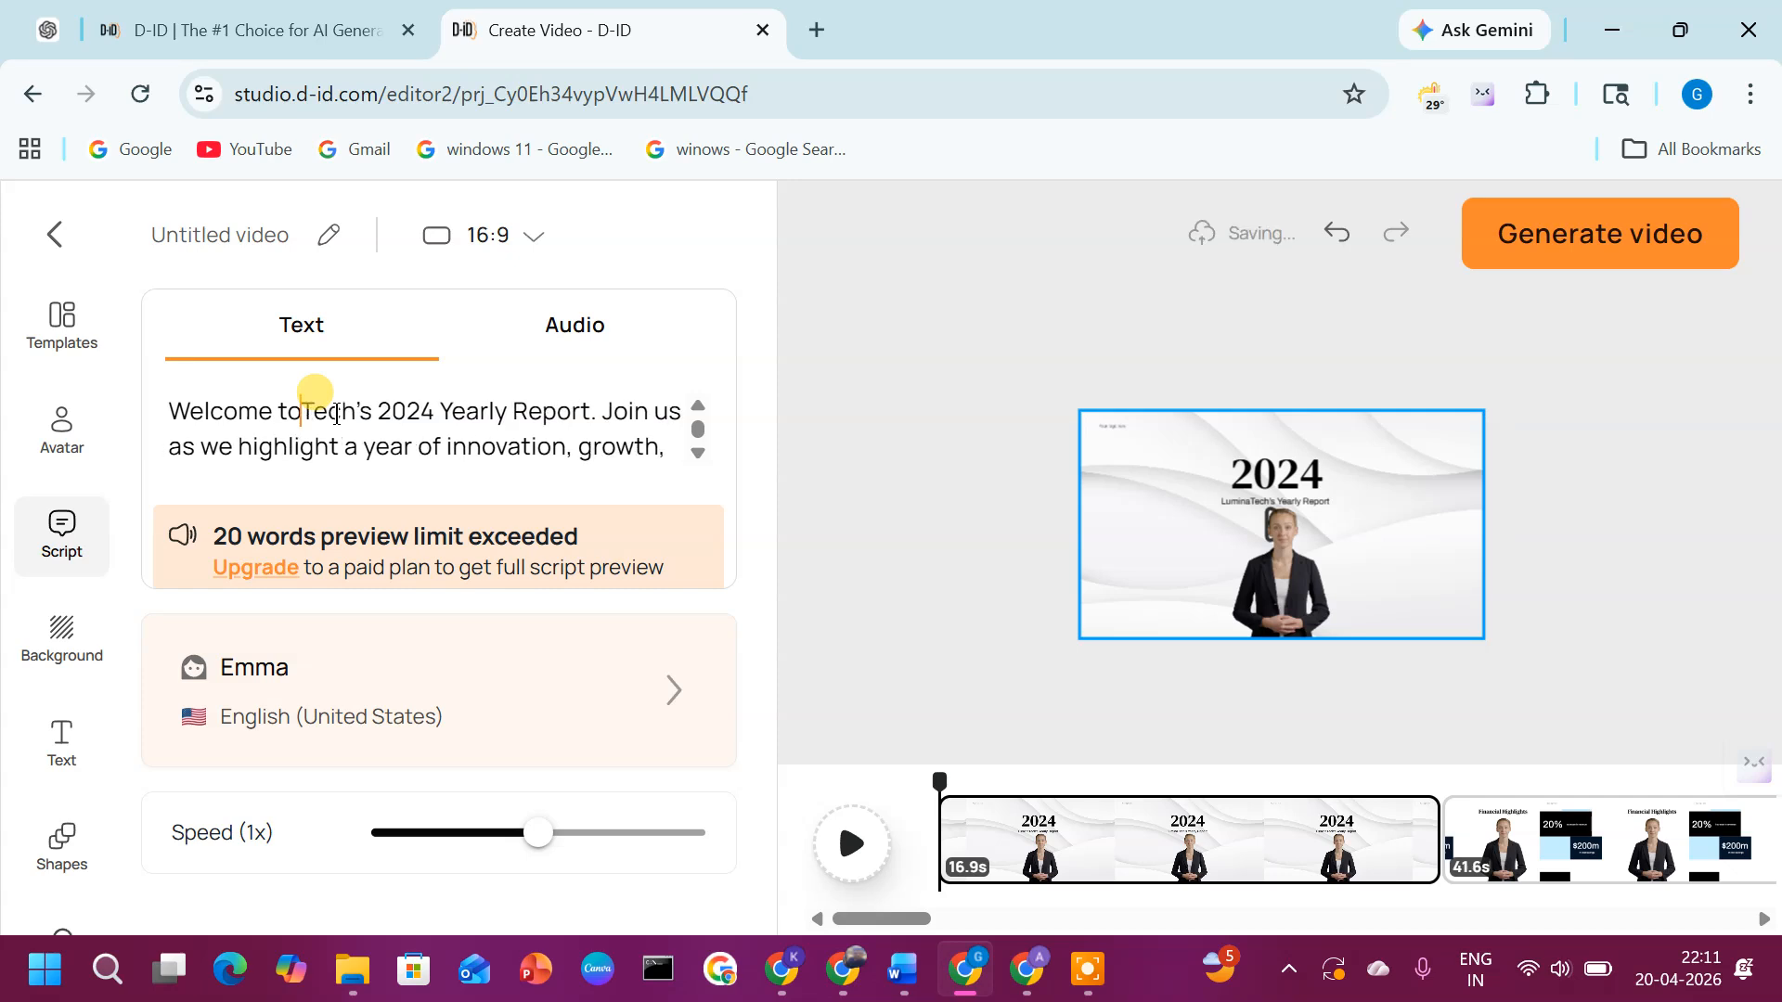
{"action": "type", "text": "Hi"}
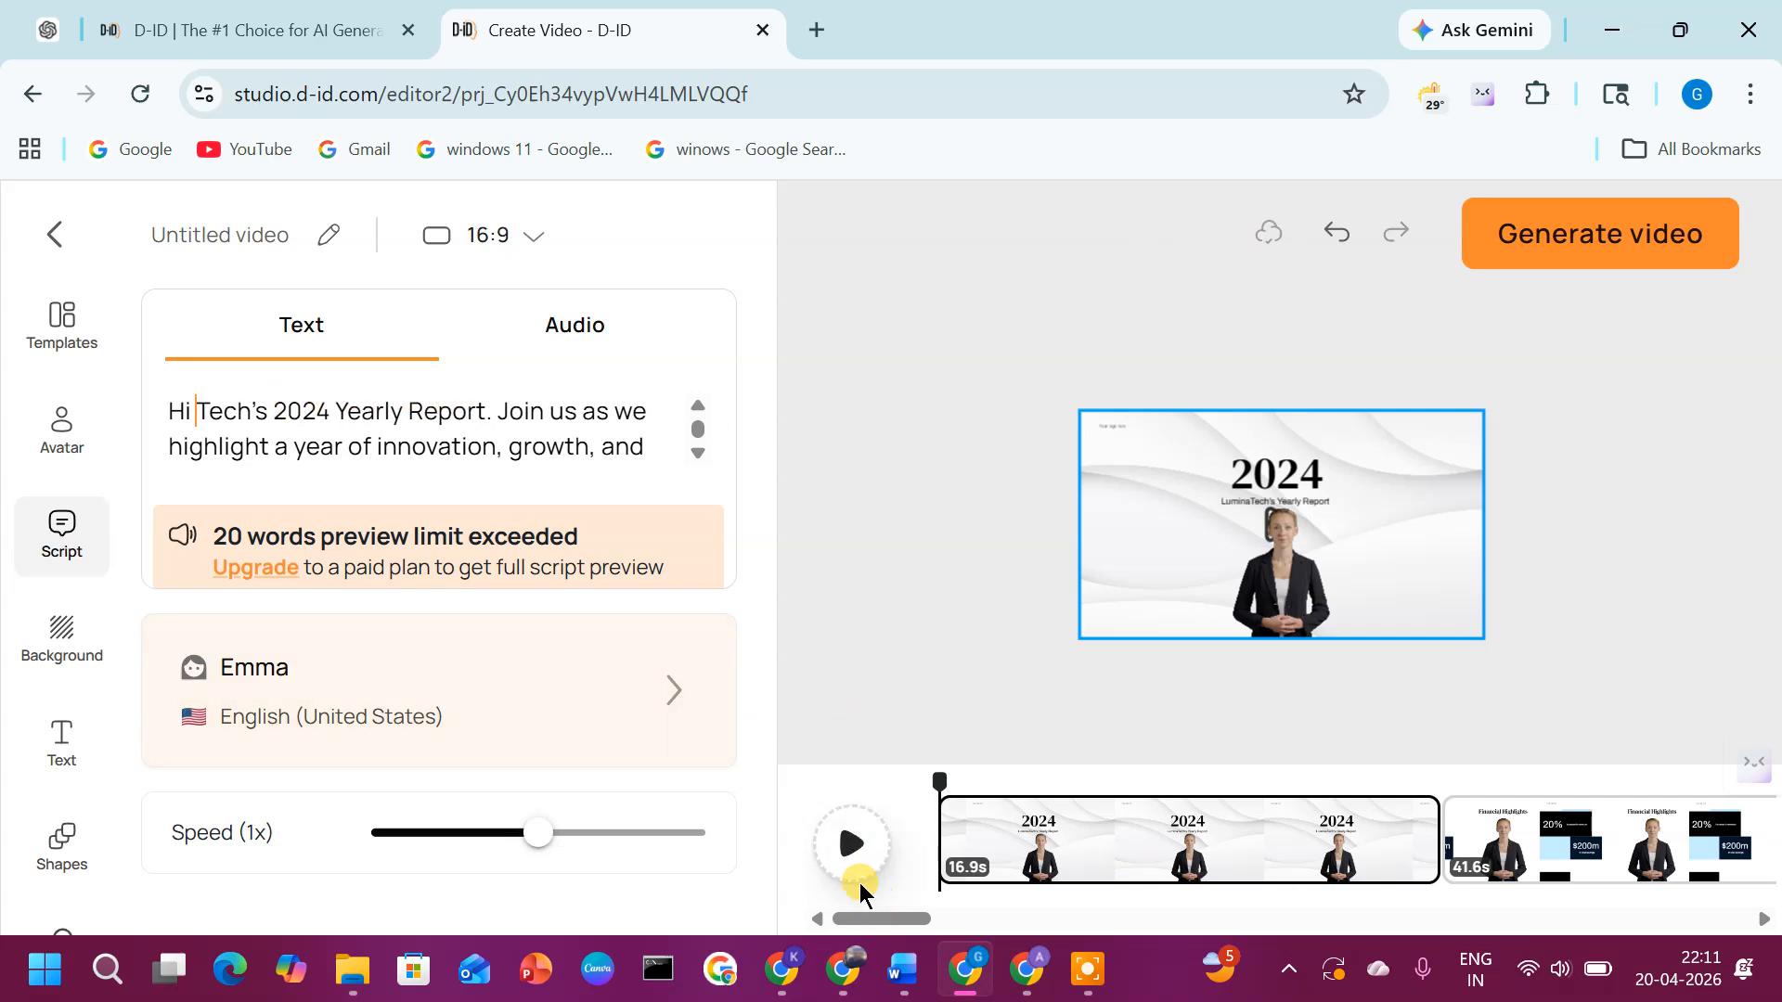
Preview the edited first scene while viewing the voice library and the background options
{"action": "left_click", "coordinate": [848, 863]}
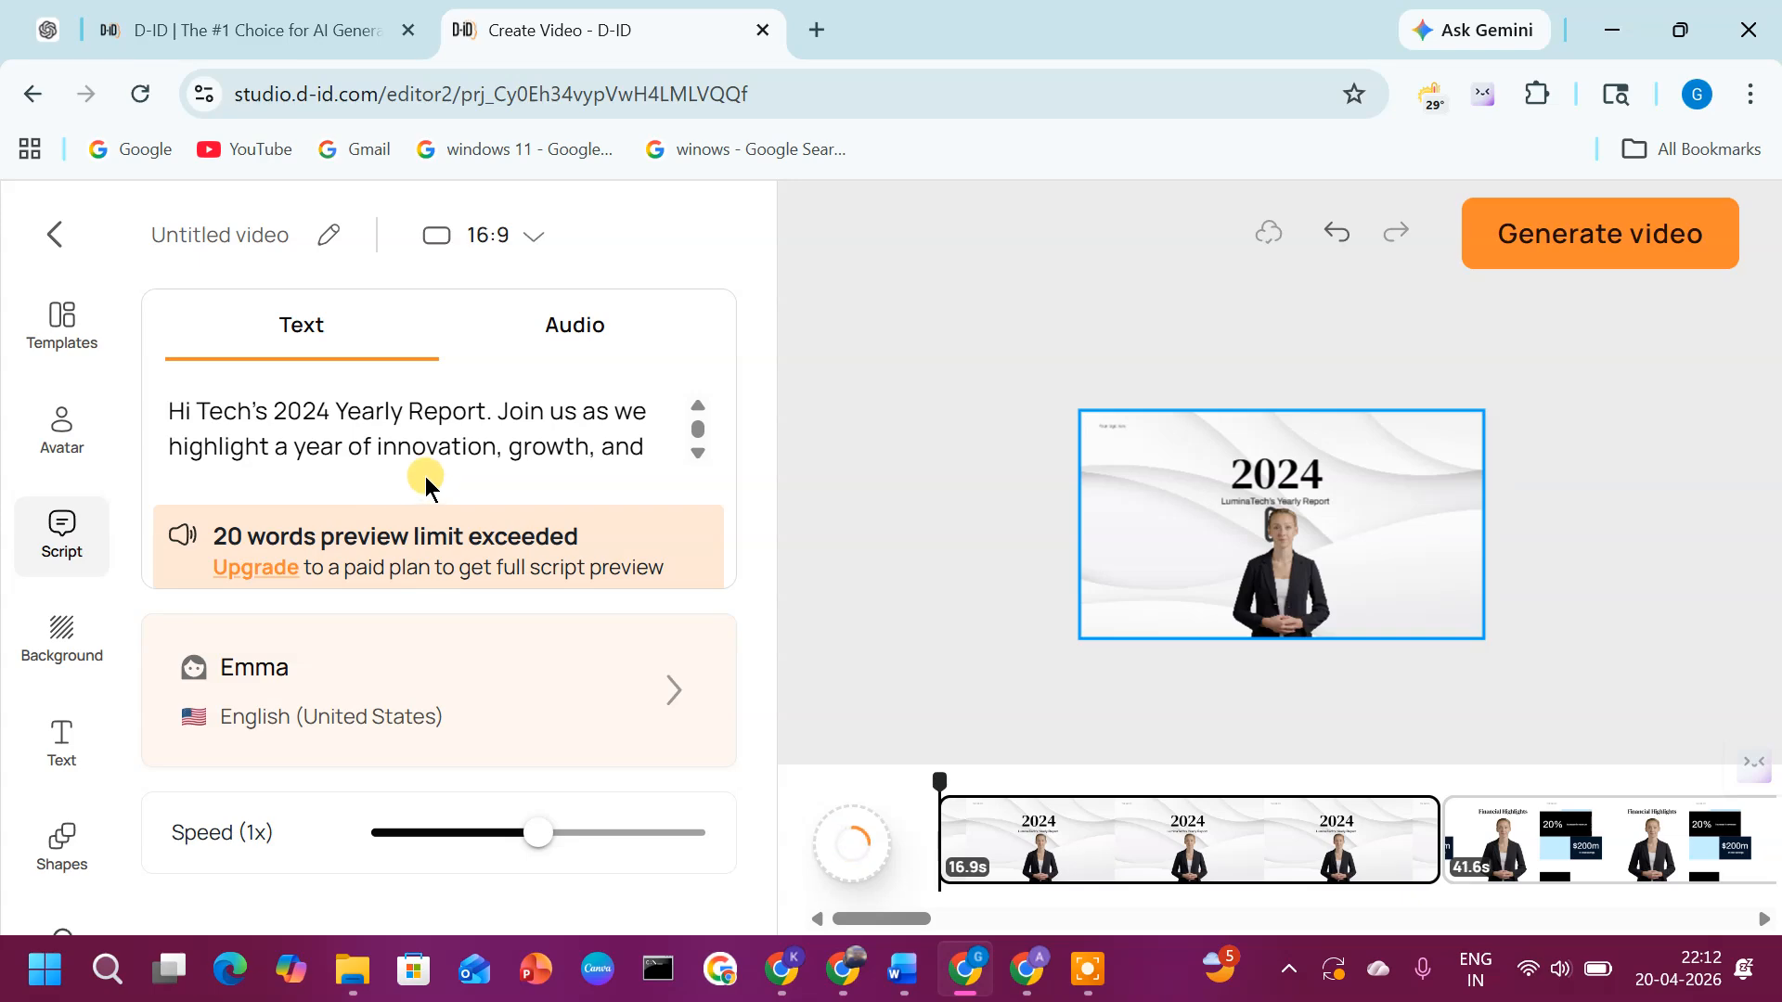
{"action": "left_click", "coordinate": [672, 716]}
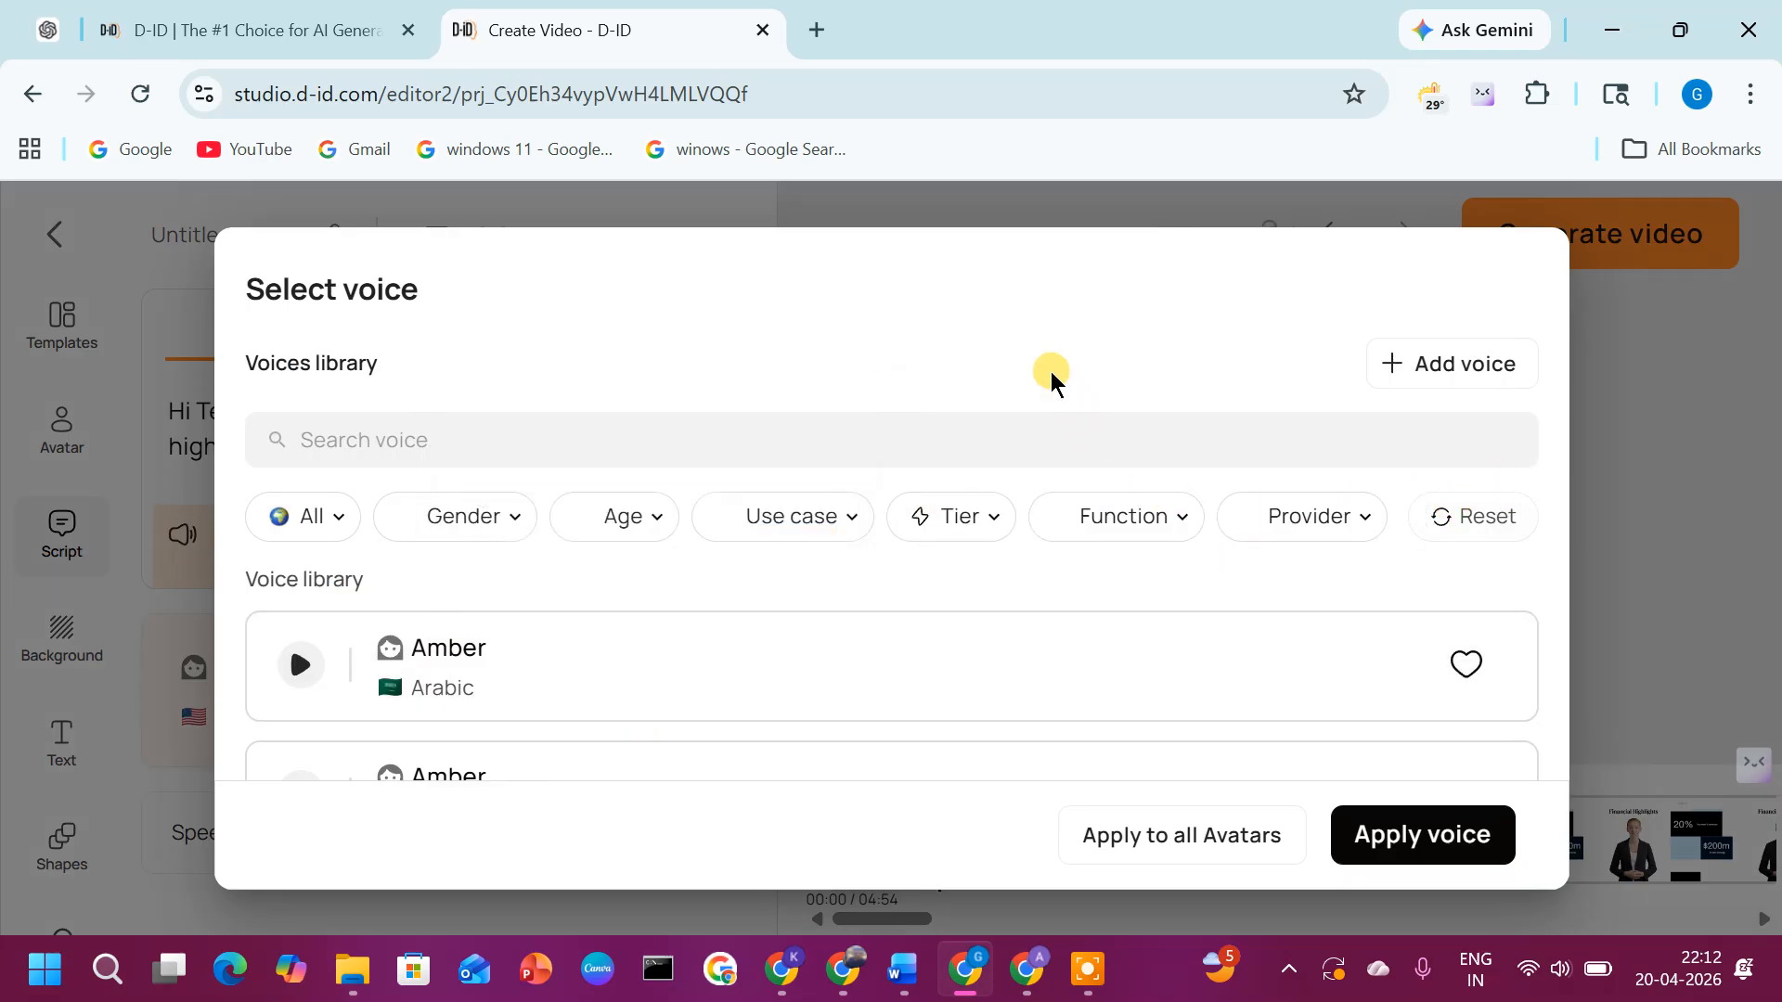
{"action": "mouse_move", "coordinate": [1009, 694]}
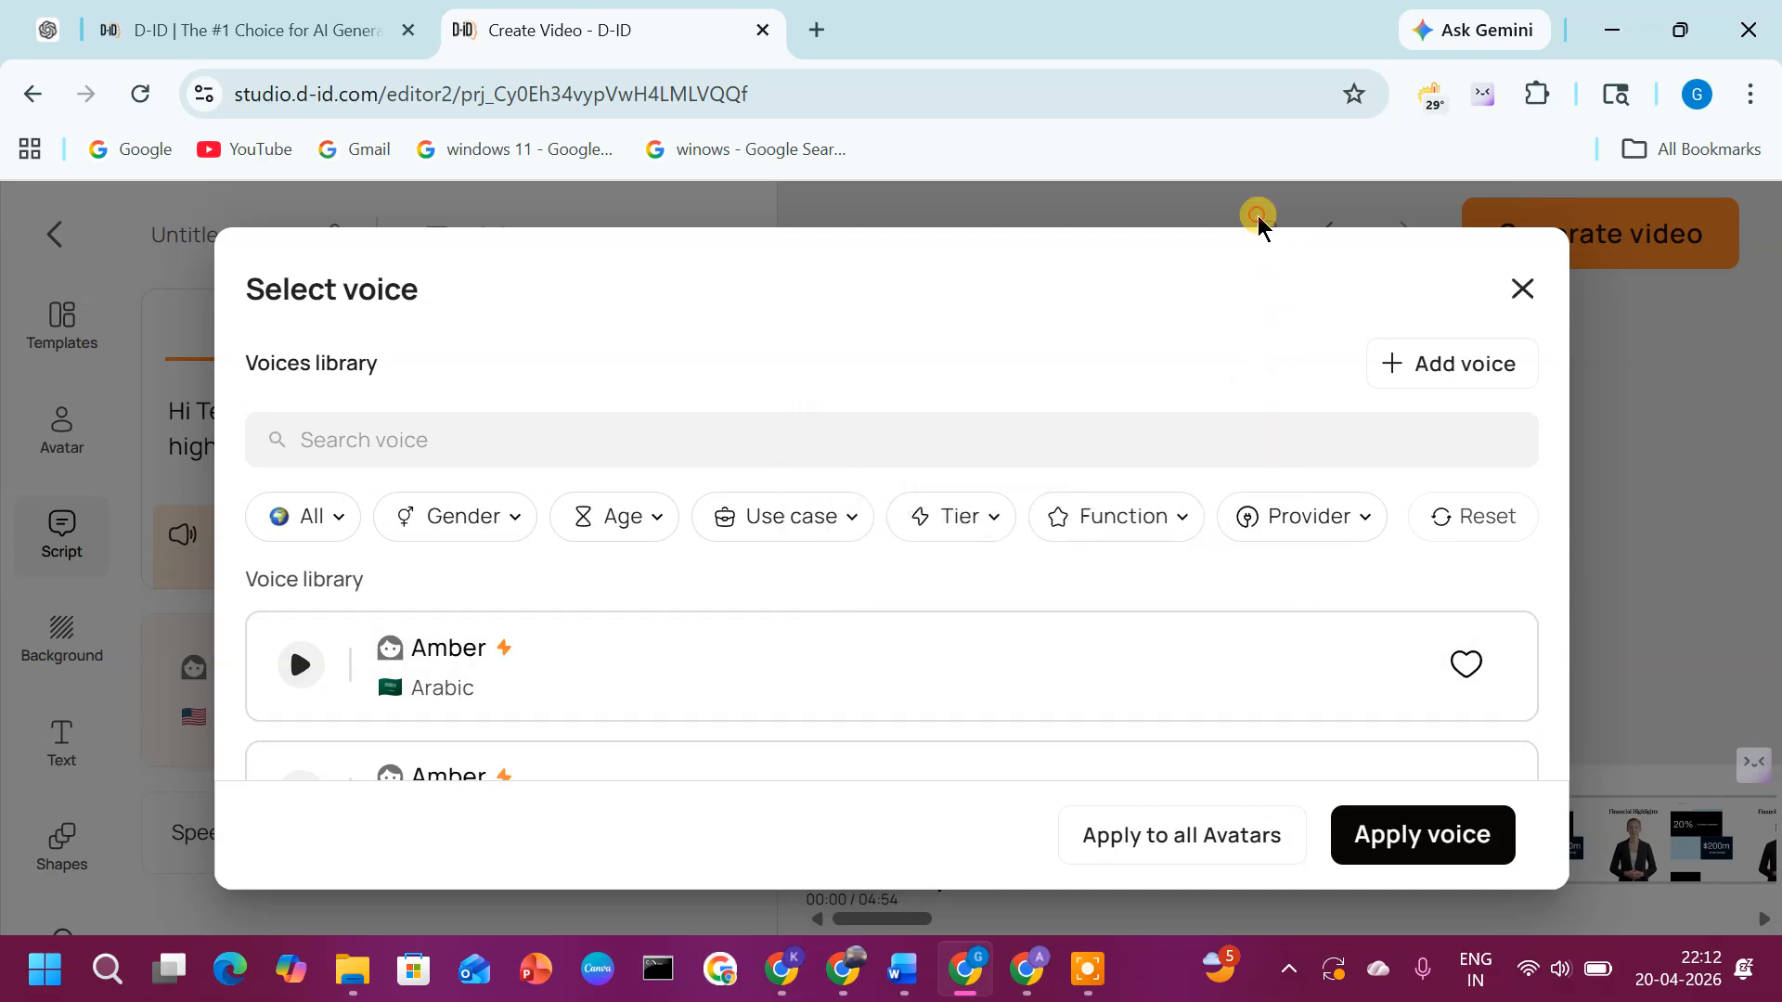
{"action": "left_click", "coordinate": [1520, 288]}
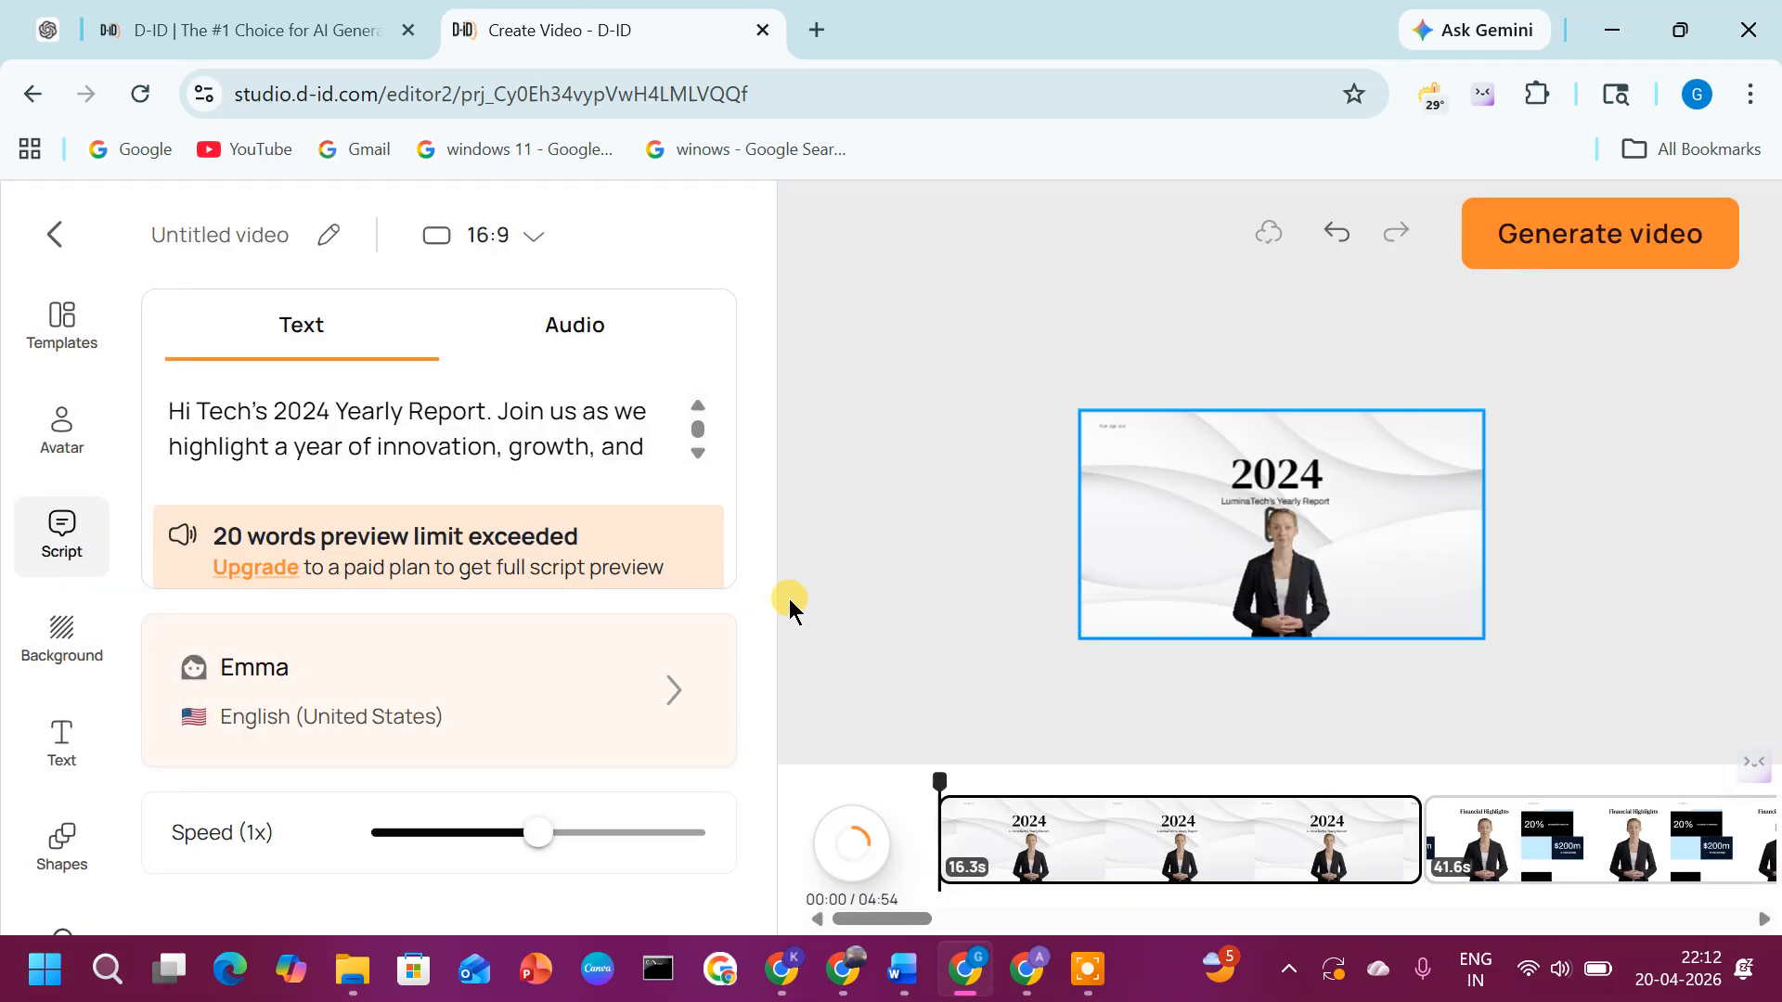
{"action": "left_click", "coordinate": [57, 631]}
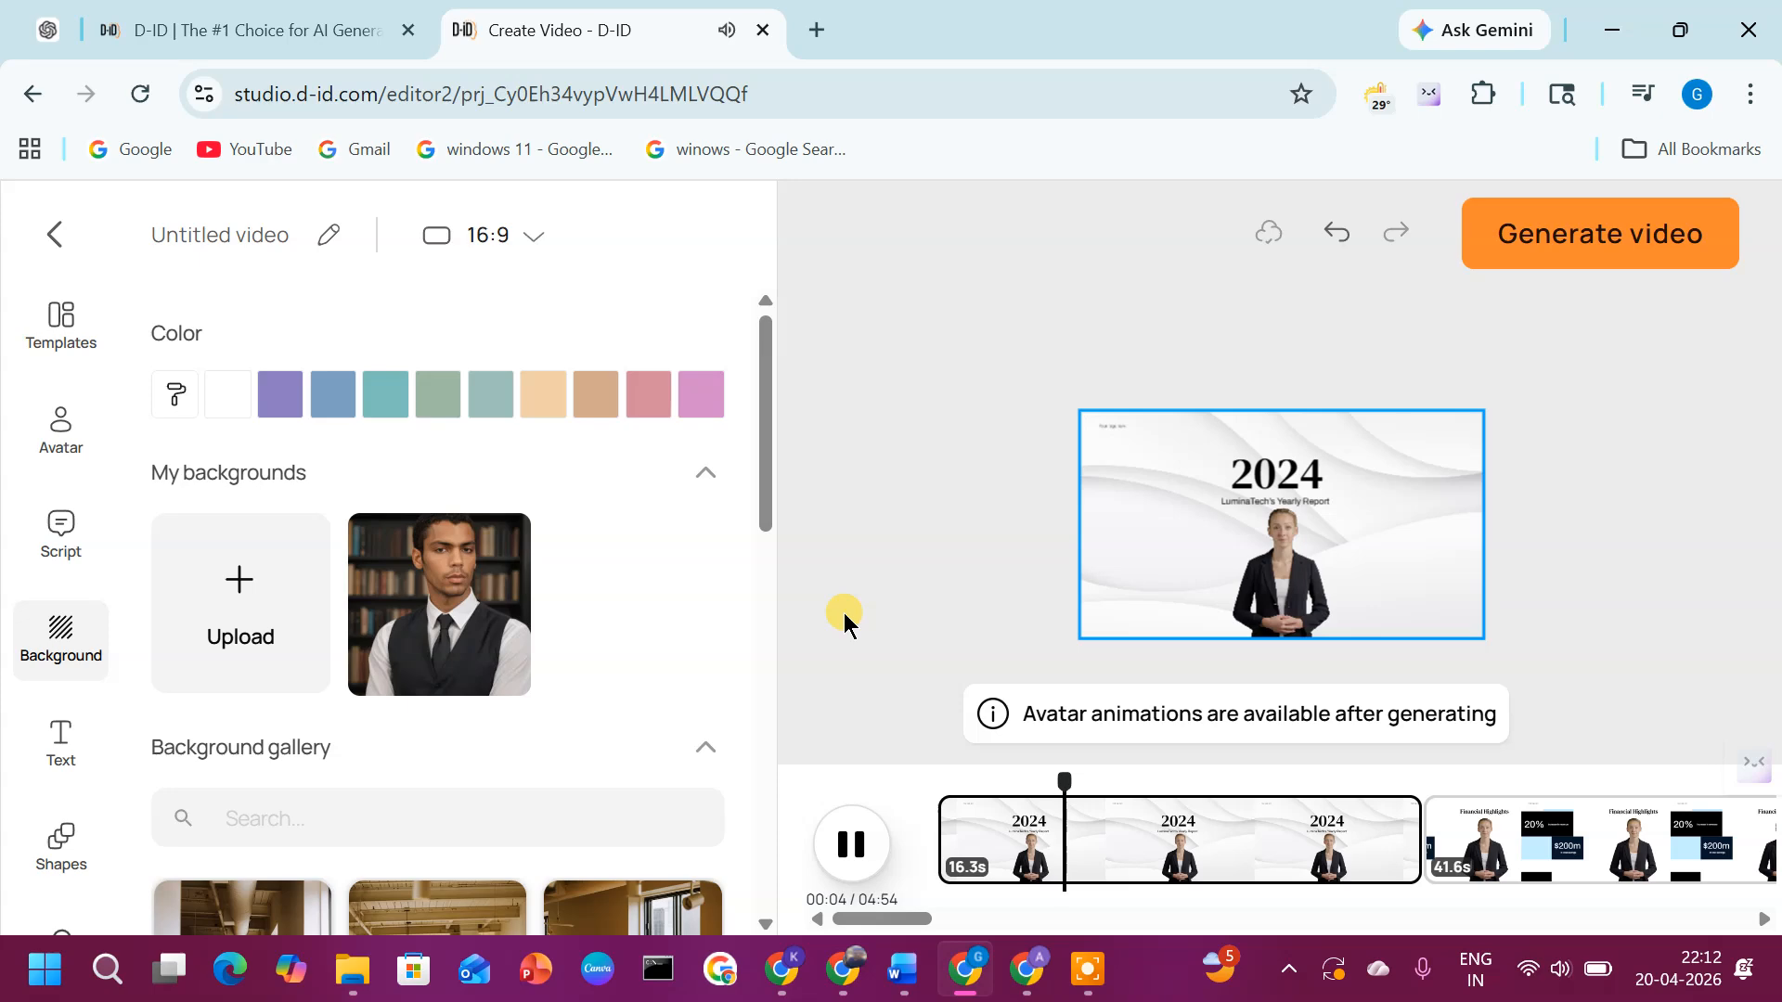
{"action": "left_click", "coordinate": [846, 846]}
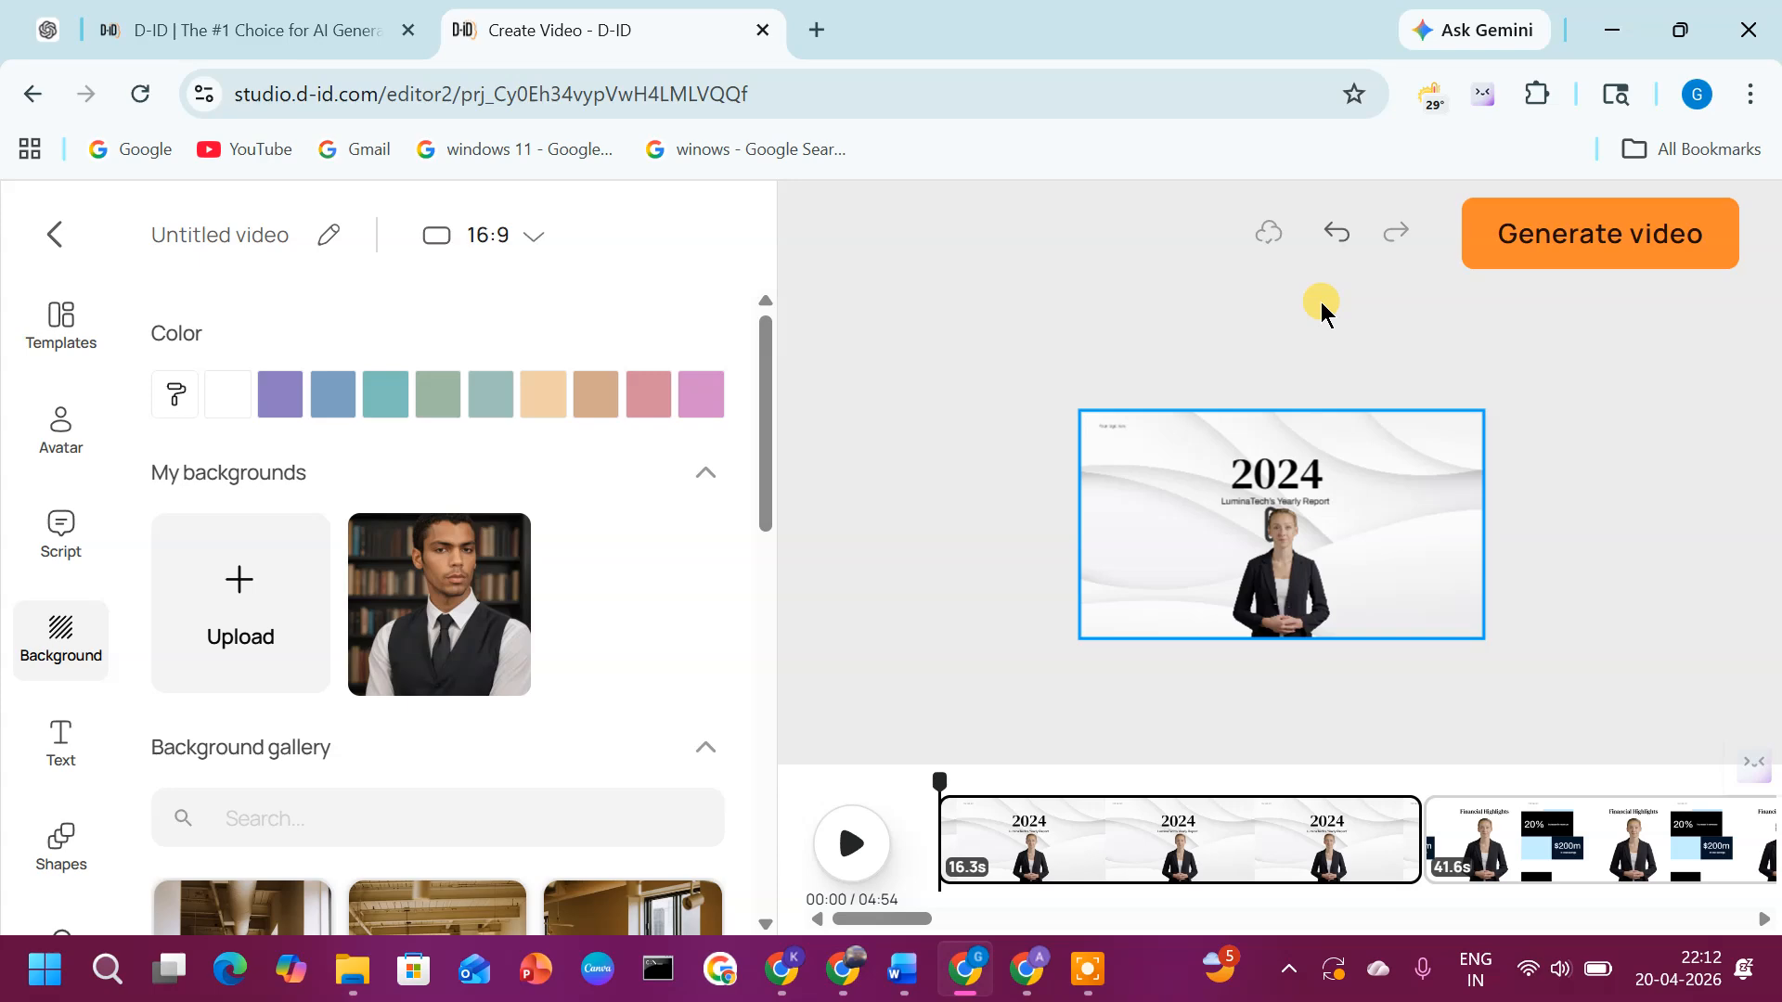
{"action": "left_click", "coordinate": [1596, 17]}
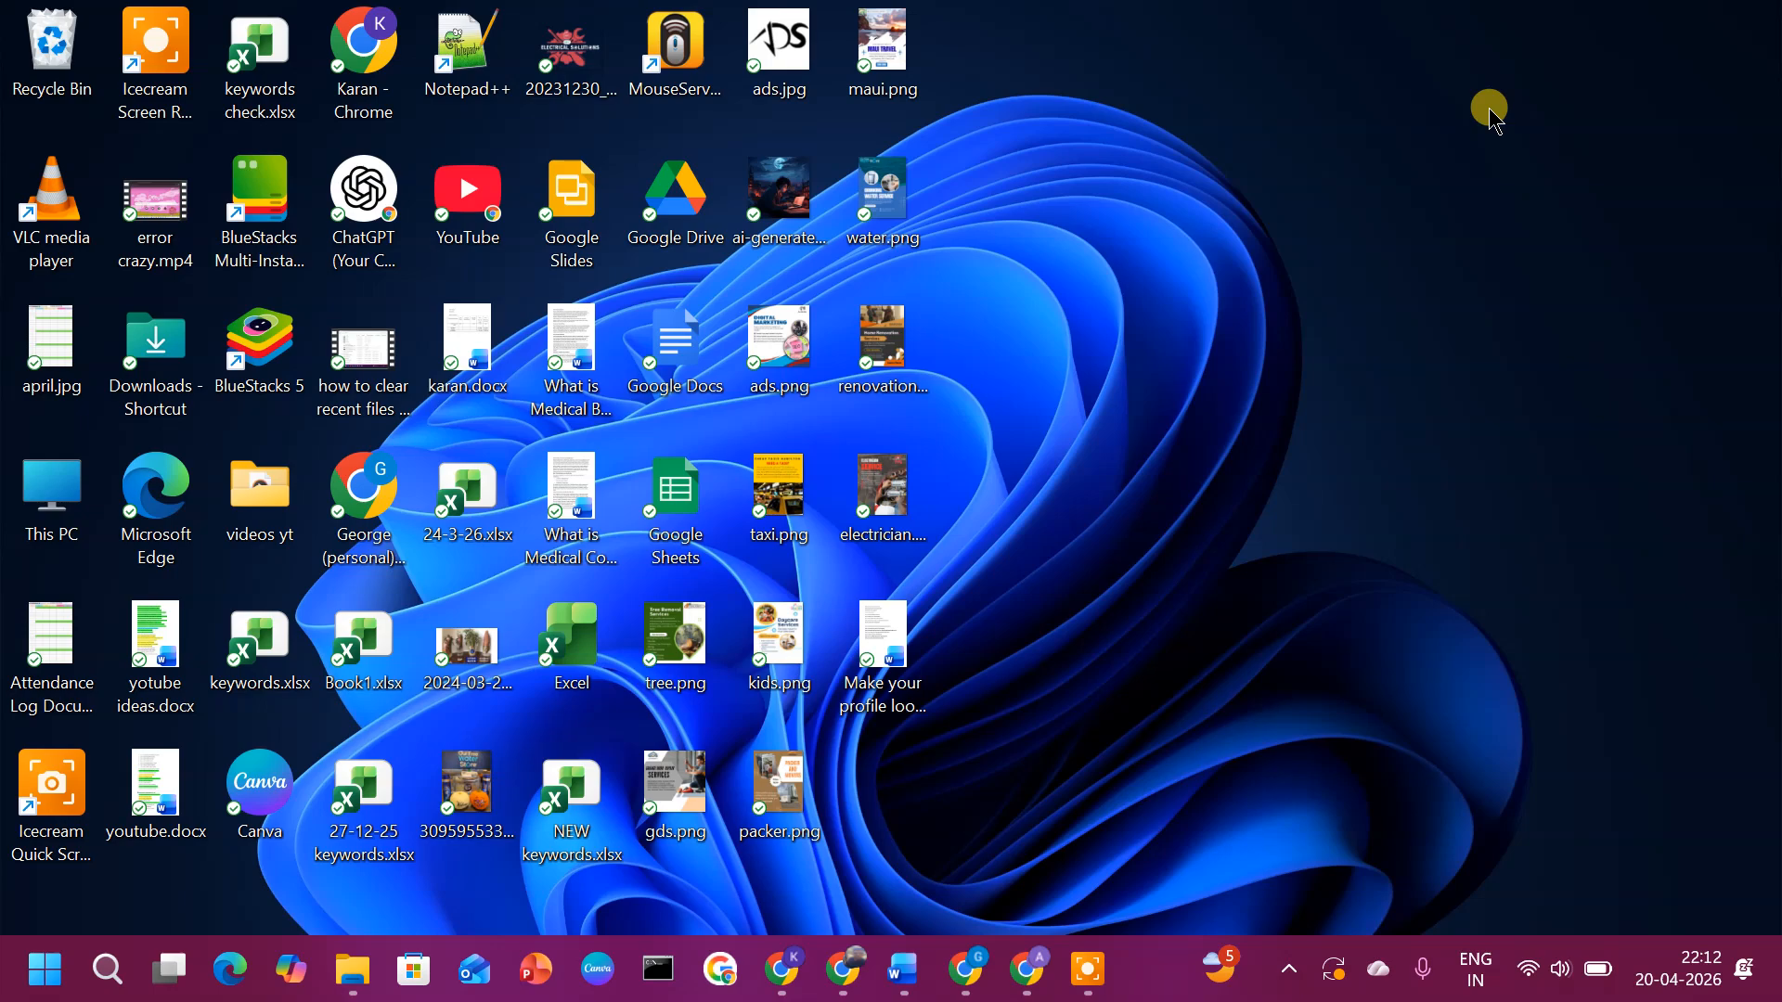
{"action": "left_click", "coordinate": [1089, 970]}
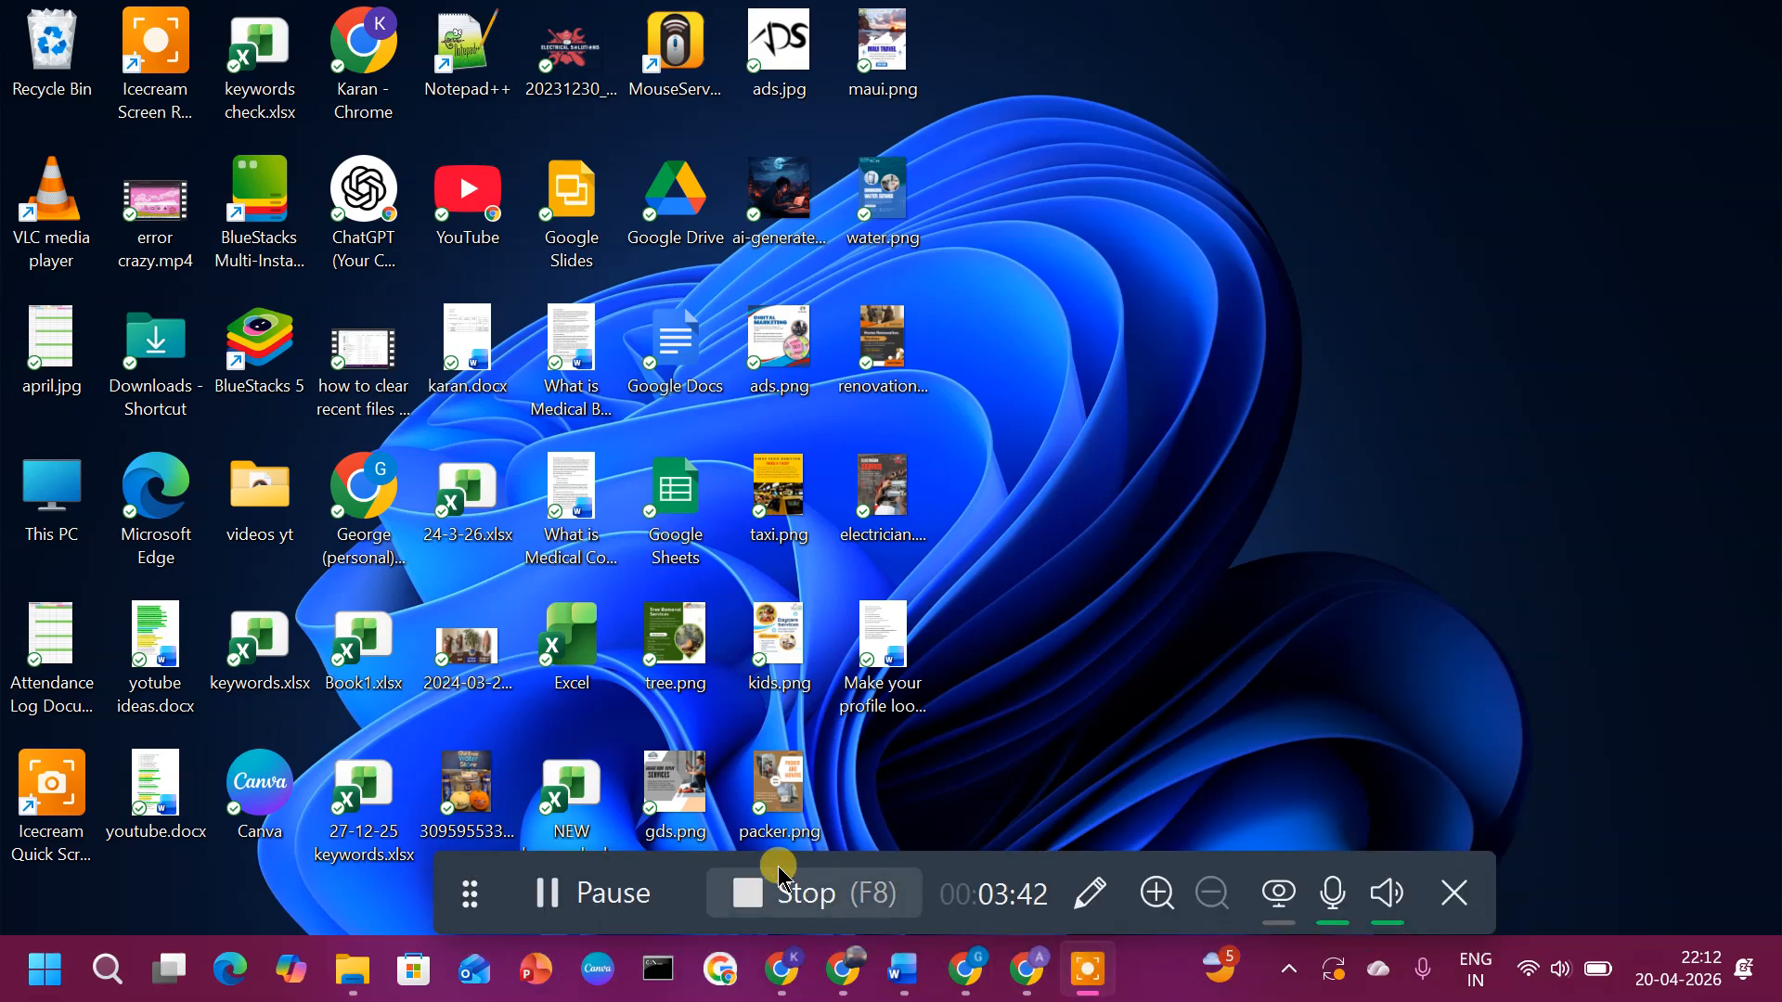